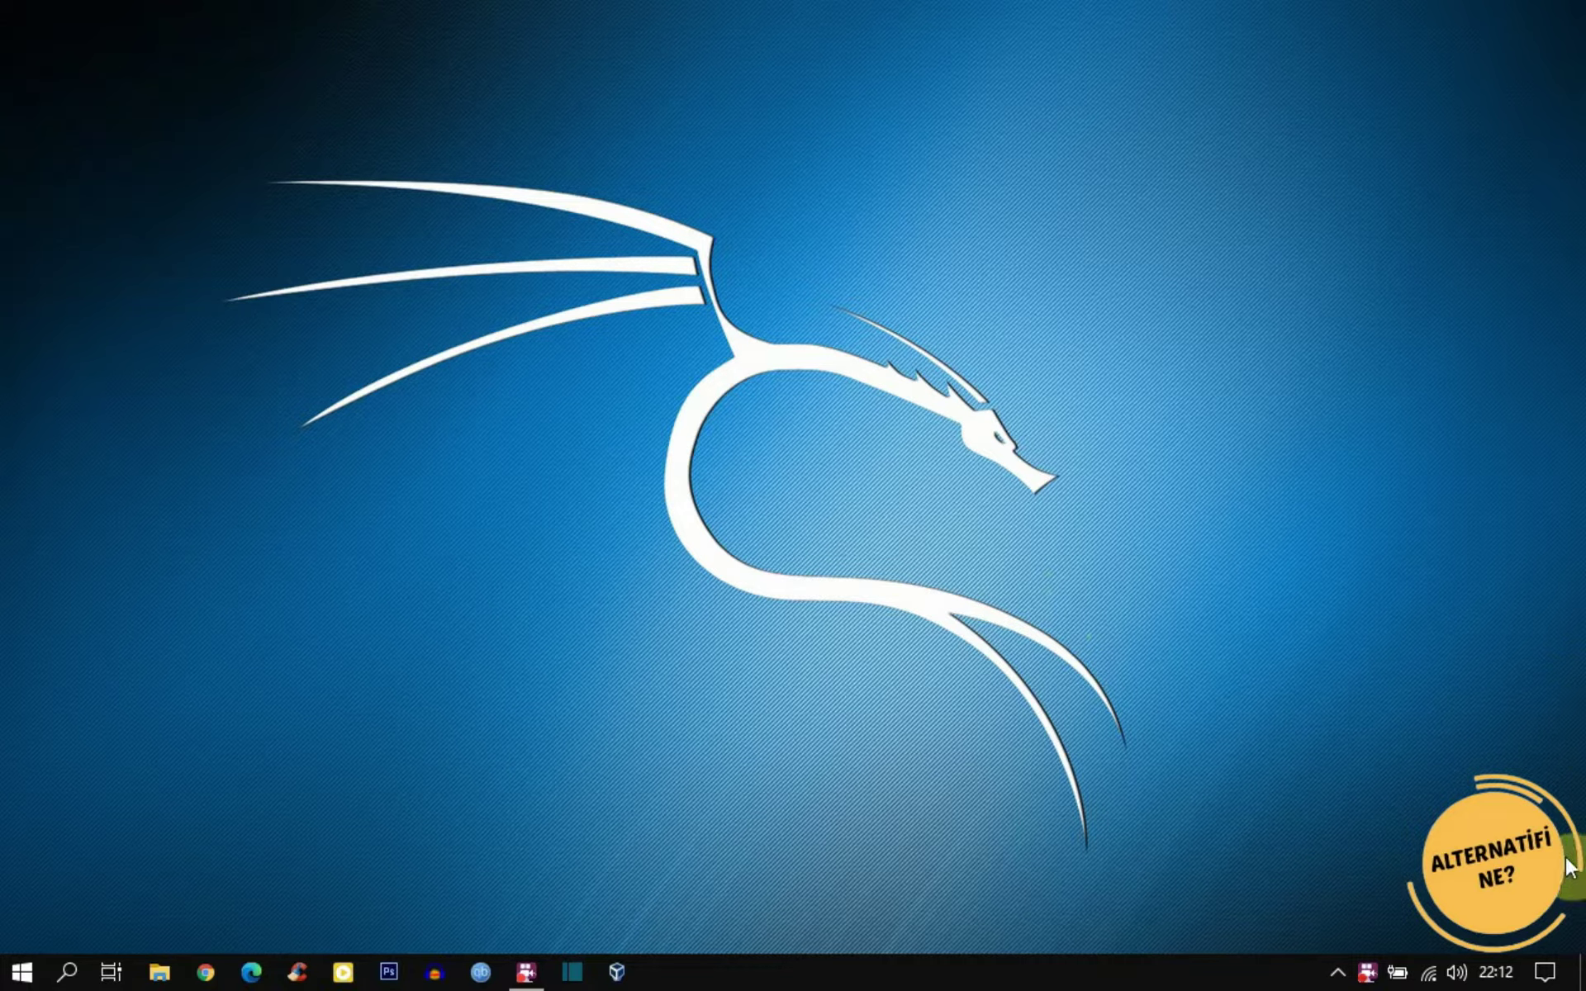
Adjust the display brightness in the expanded quick actions and close the notification center
{"action": "left_click", "coordinate": [1546, 973]}
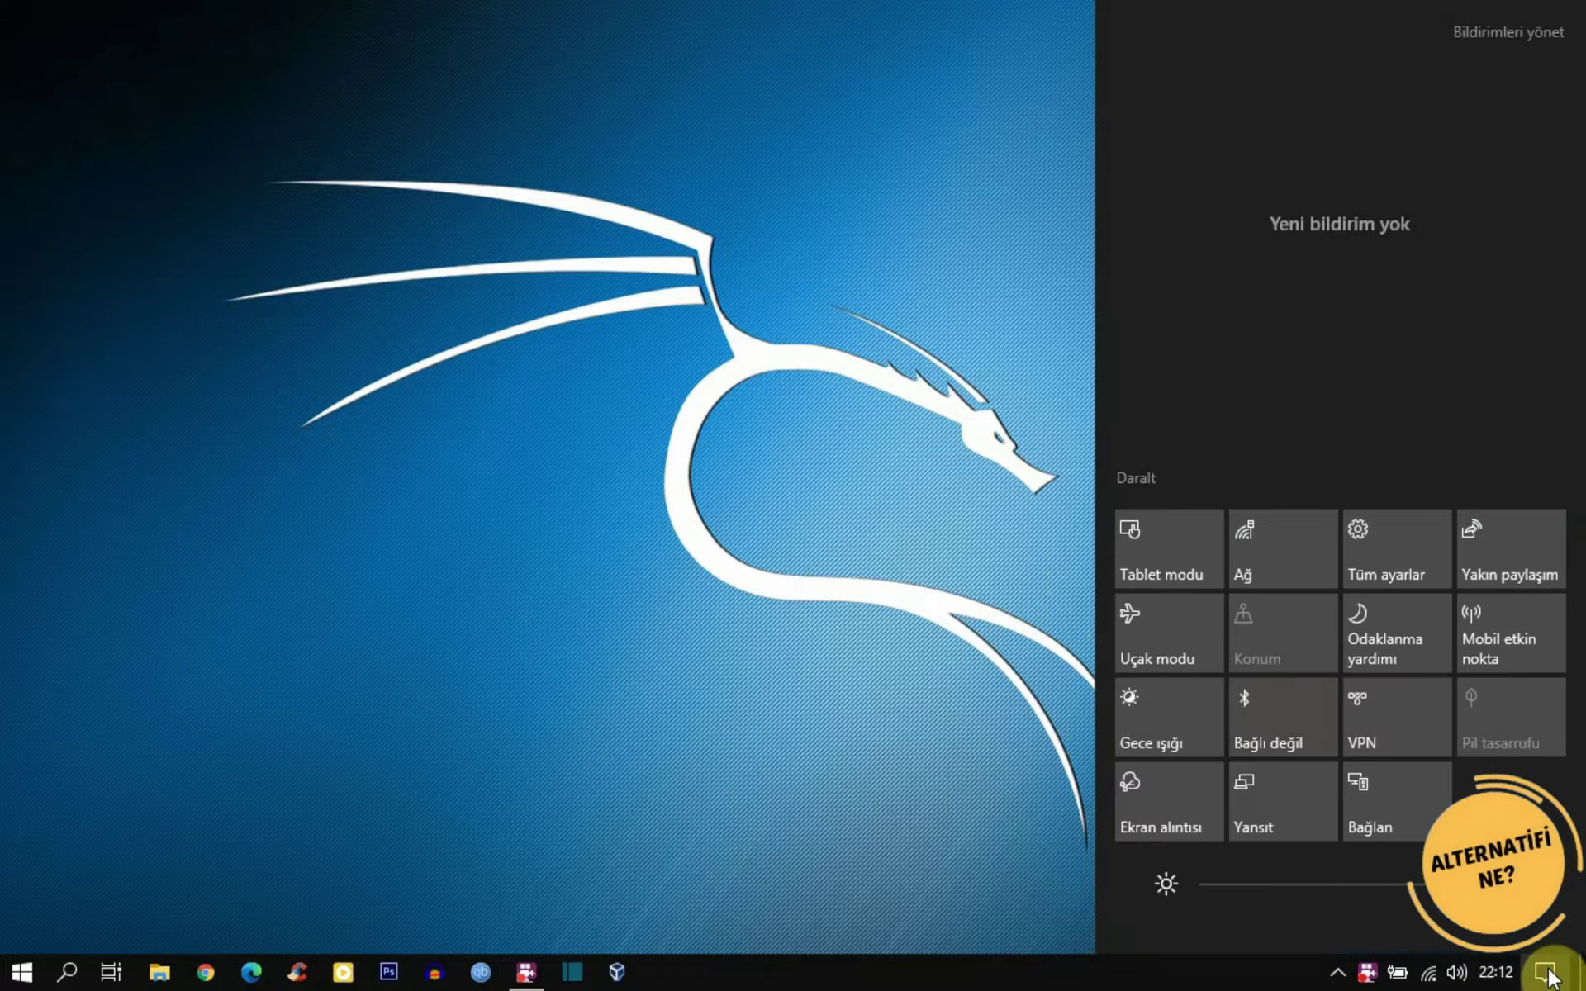
{"action": "left_click", "coordinate": [1149, 478]}
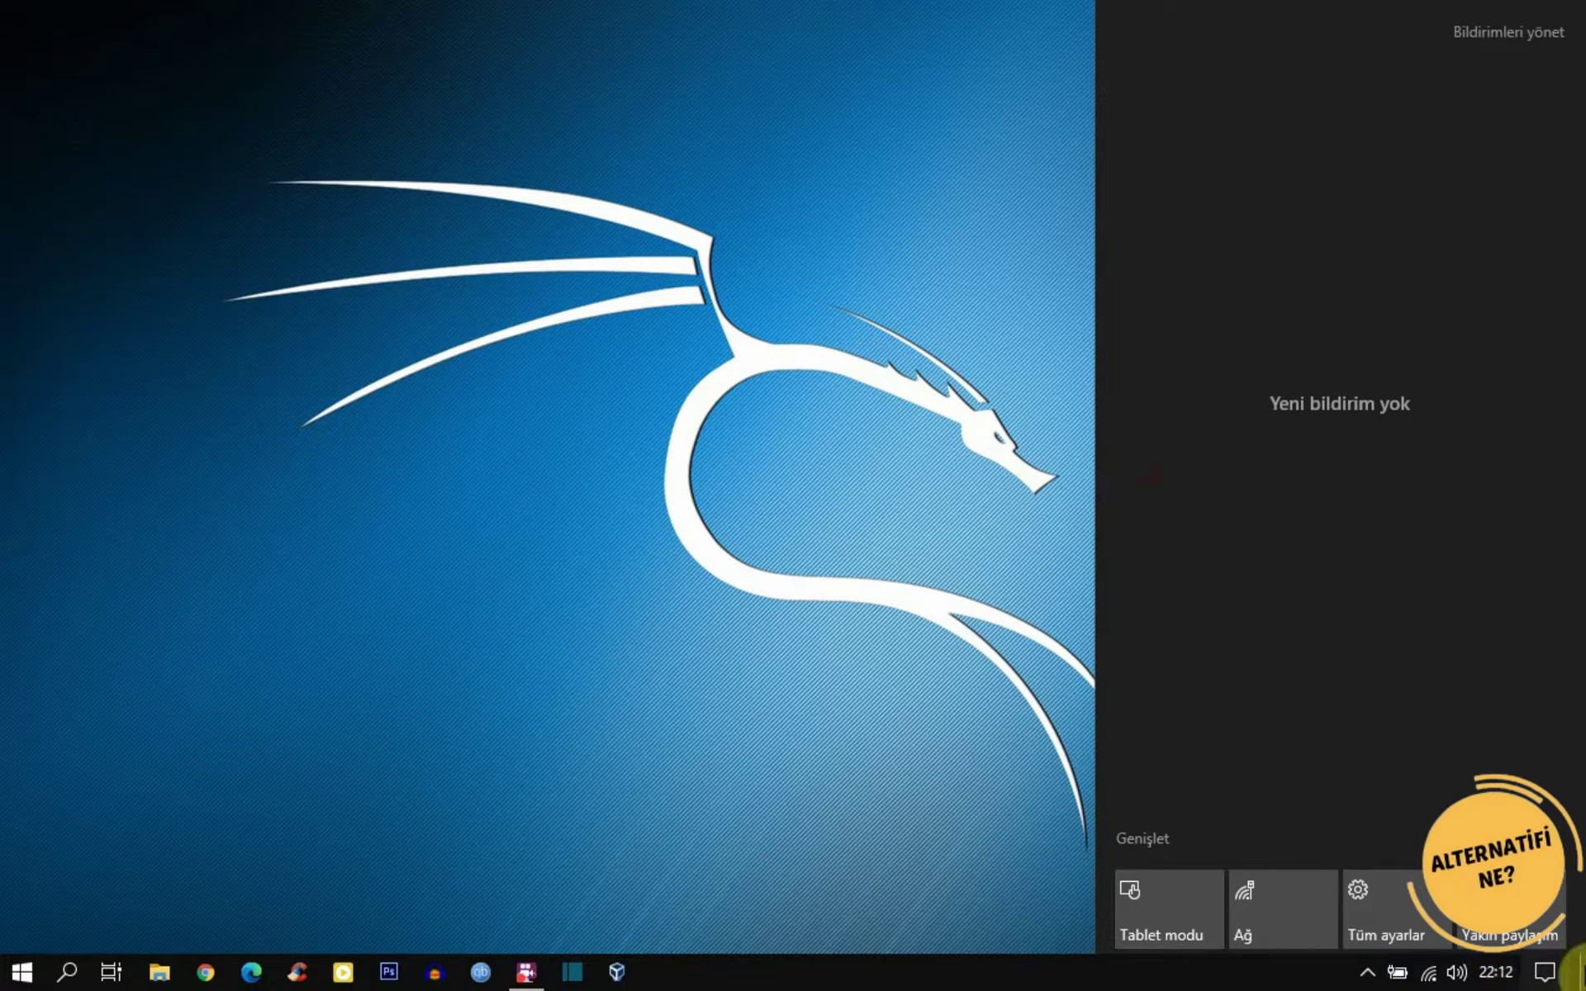
{"action": "left_click", "coordinate": [1138, 841]}
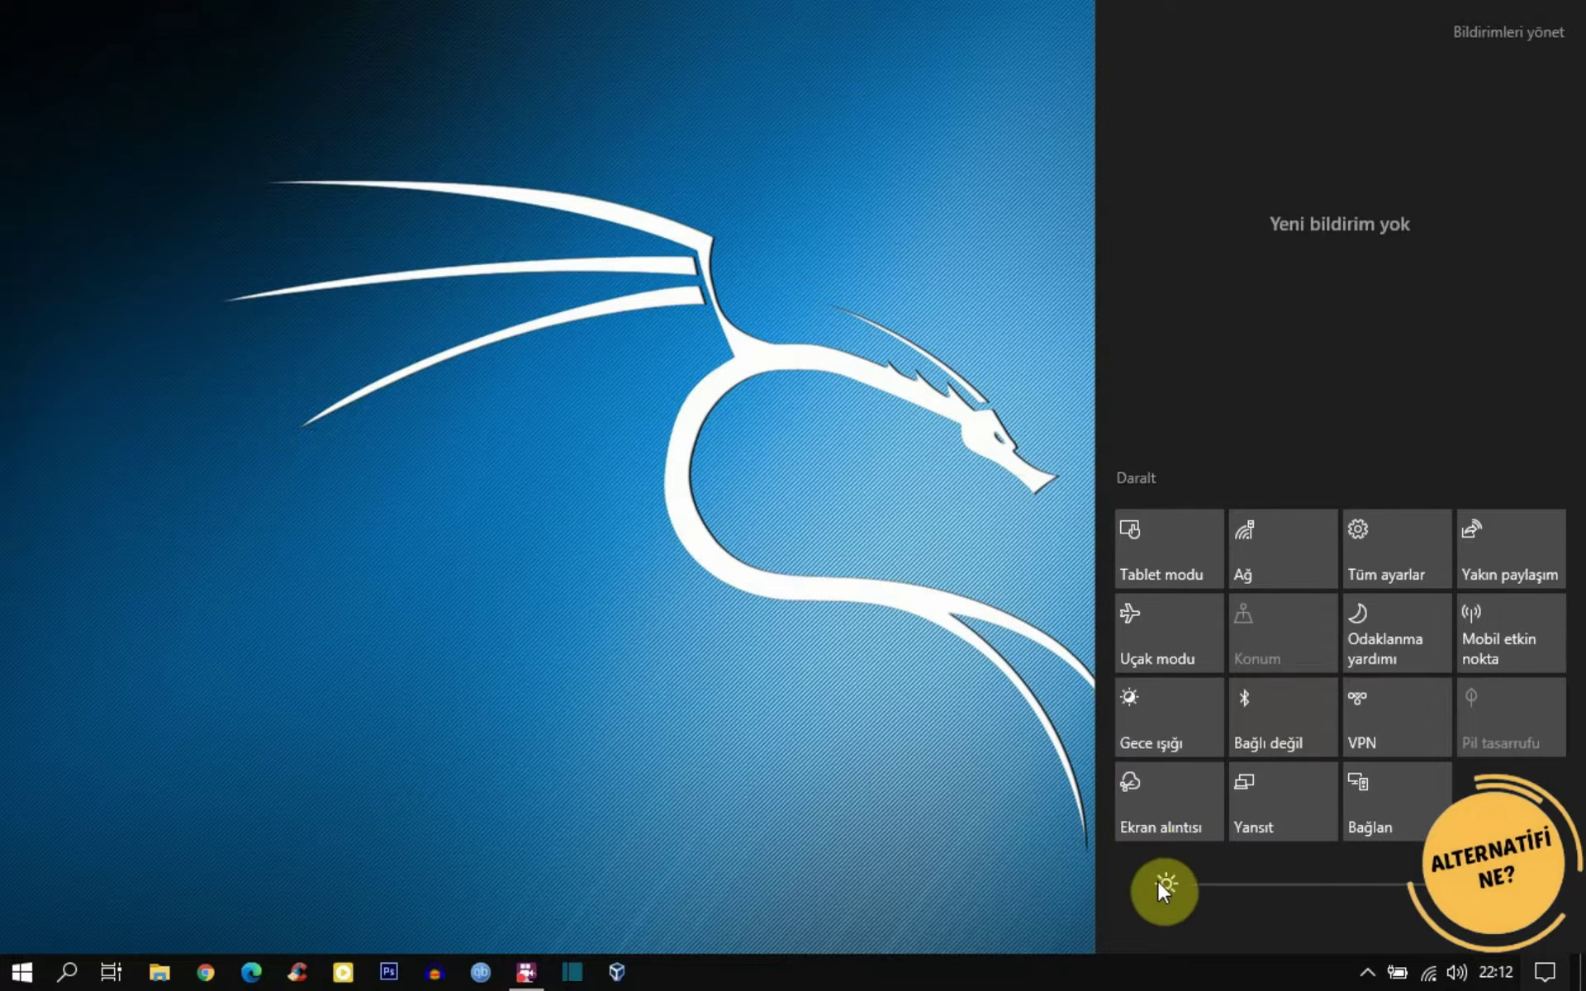
{"action": "mouse_move", "coordinate": [1415, 884]}
{"action": "left_mouse_down"}
{"action": "mouse_move", "coordinate": [1323, 878]}
{"action": "mouse_move", "coordinate": [1422, 883]}
{"action": "left_mouse_up"}
{"action": "left_click", "coordinate": [1423, 884]}
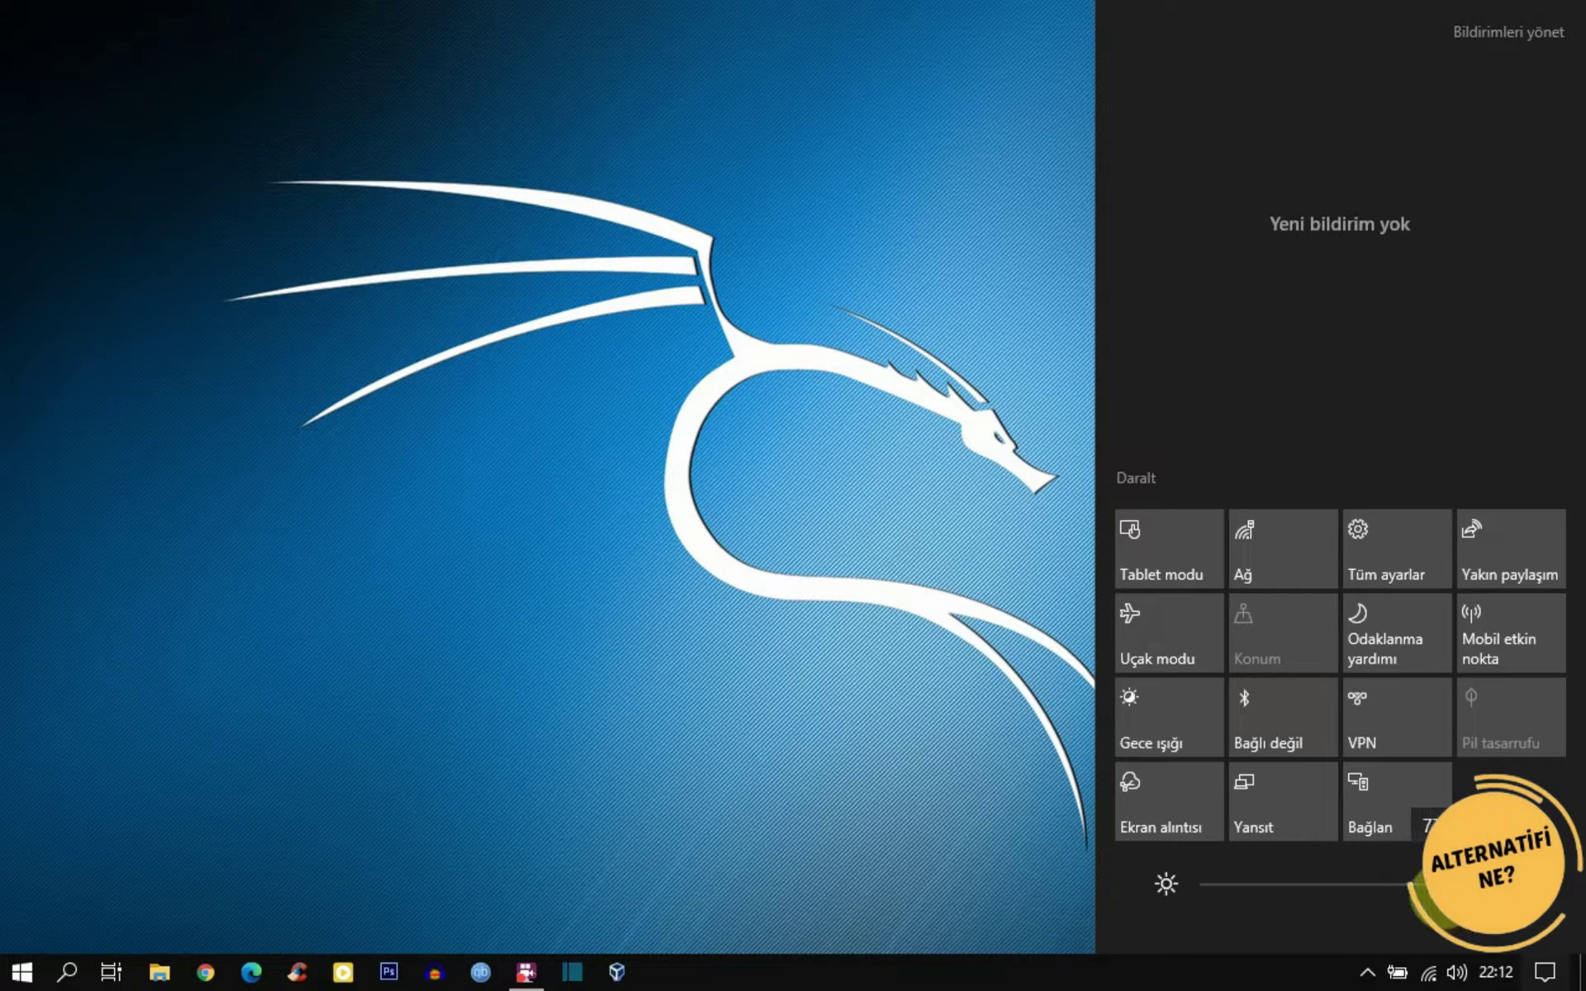
{"action": "left_click_drag", "start_coordinate": [1422, 884], "coordinate": [1429, 884]}
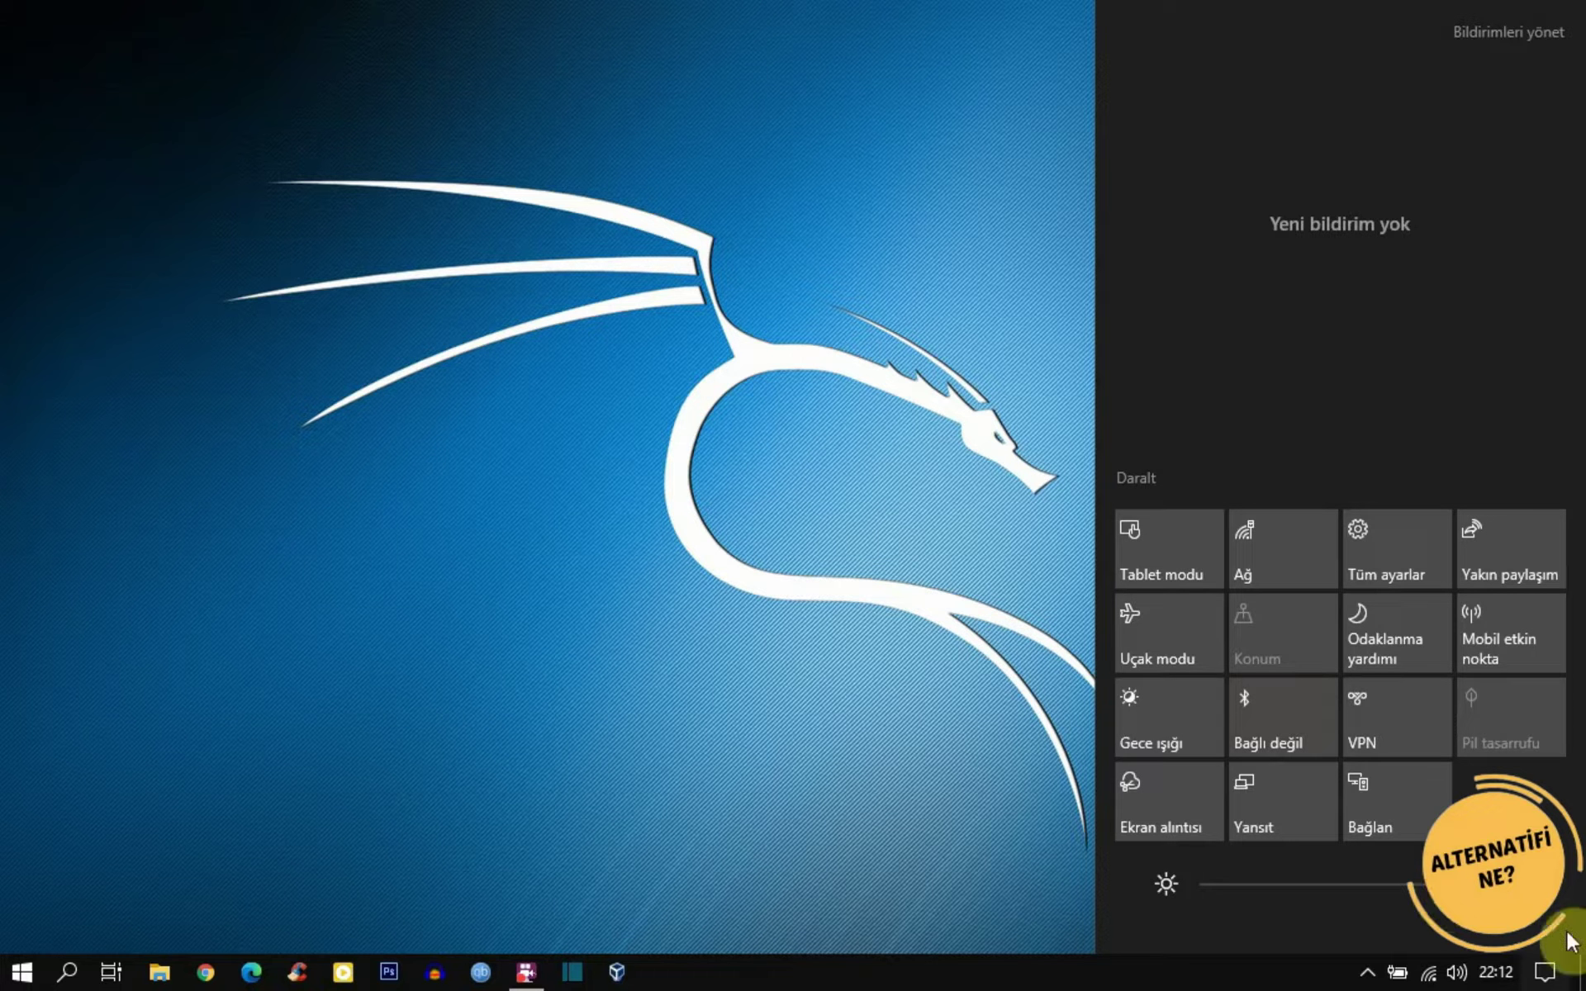
{"action": "left_click", "coordinate": [1546, 973]}
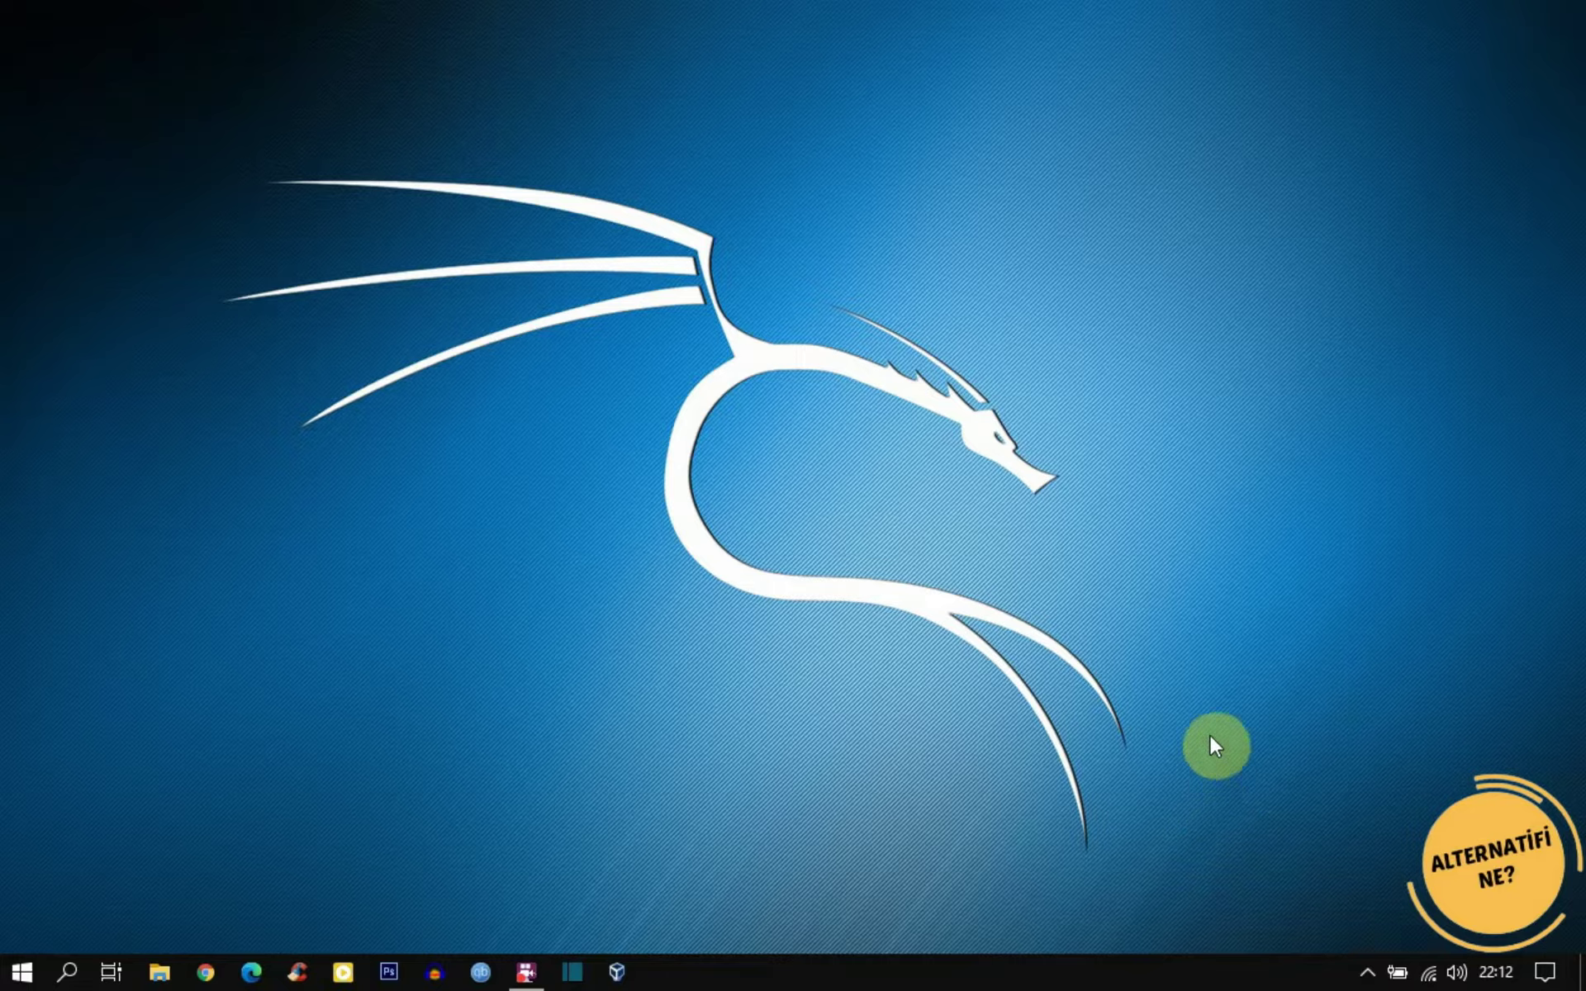
Search Windows for "hizmet" and open the Hizmetler (Services) app
{"action": "left_click", "coordinate": [68, 973]}
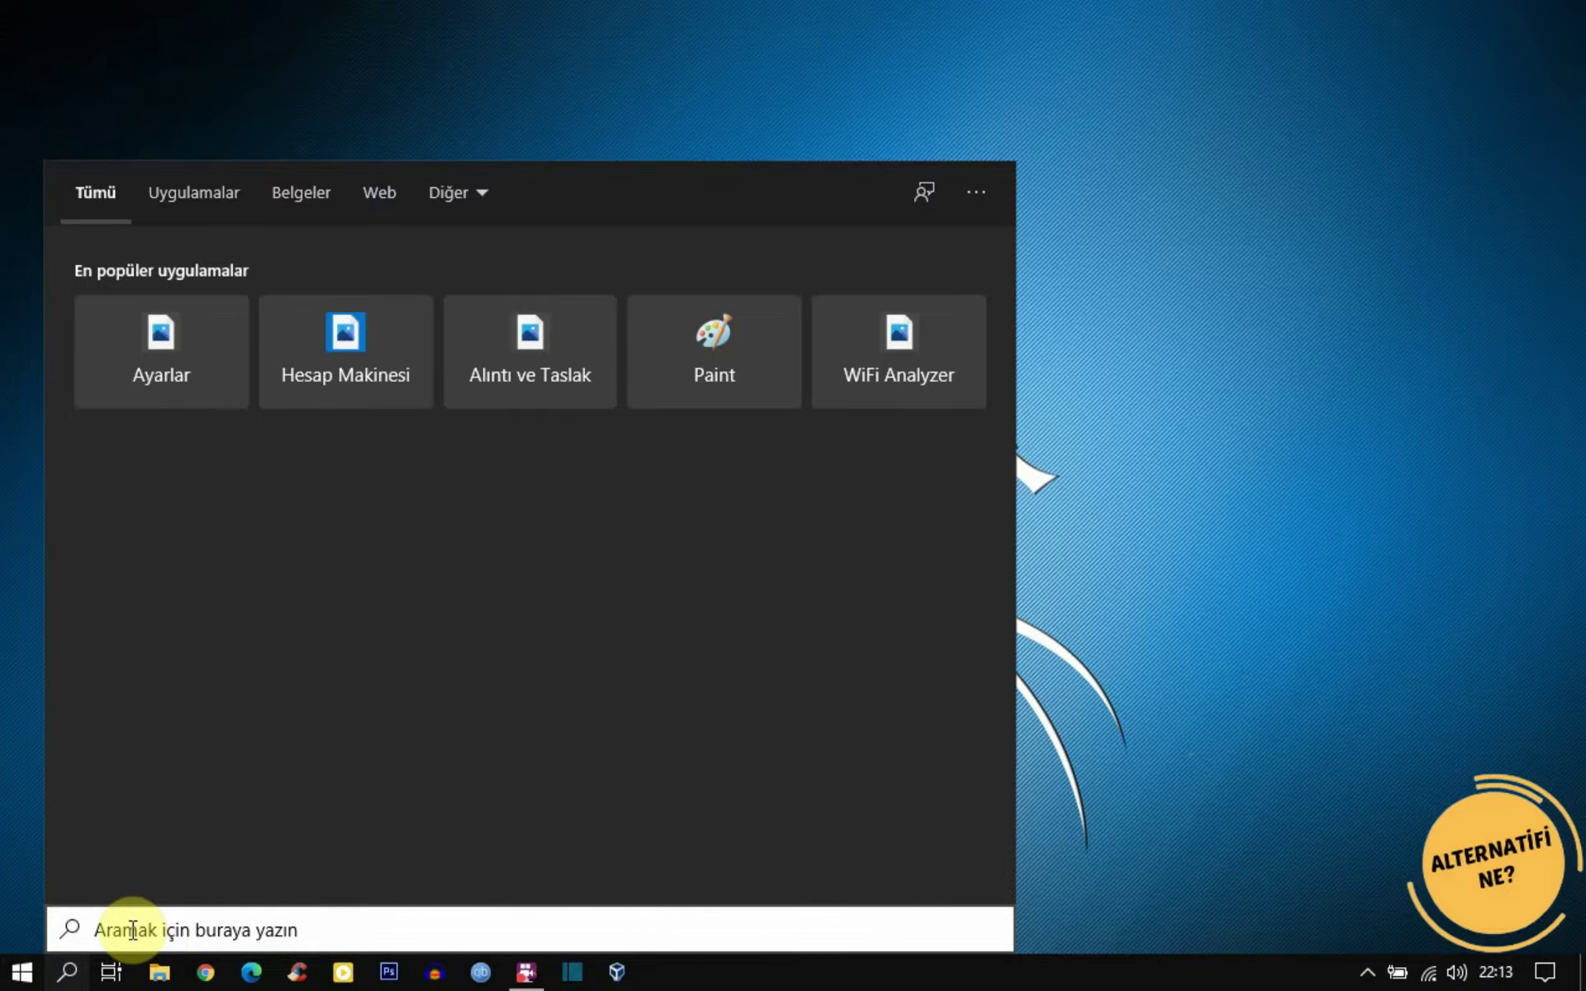
{"action": "type", "text": "hizmet"}
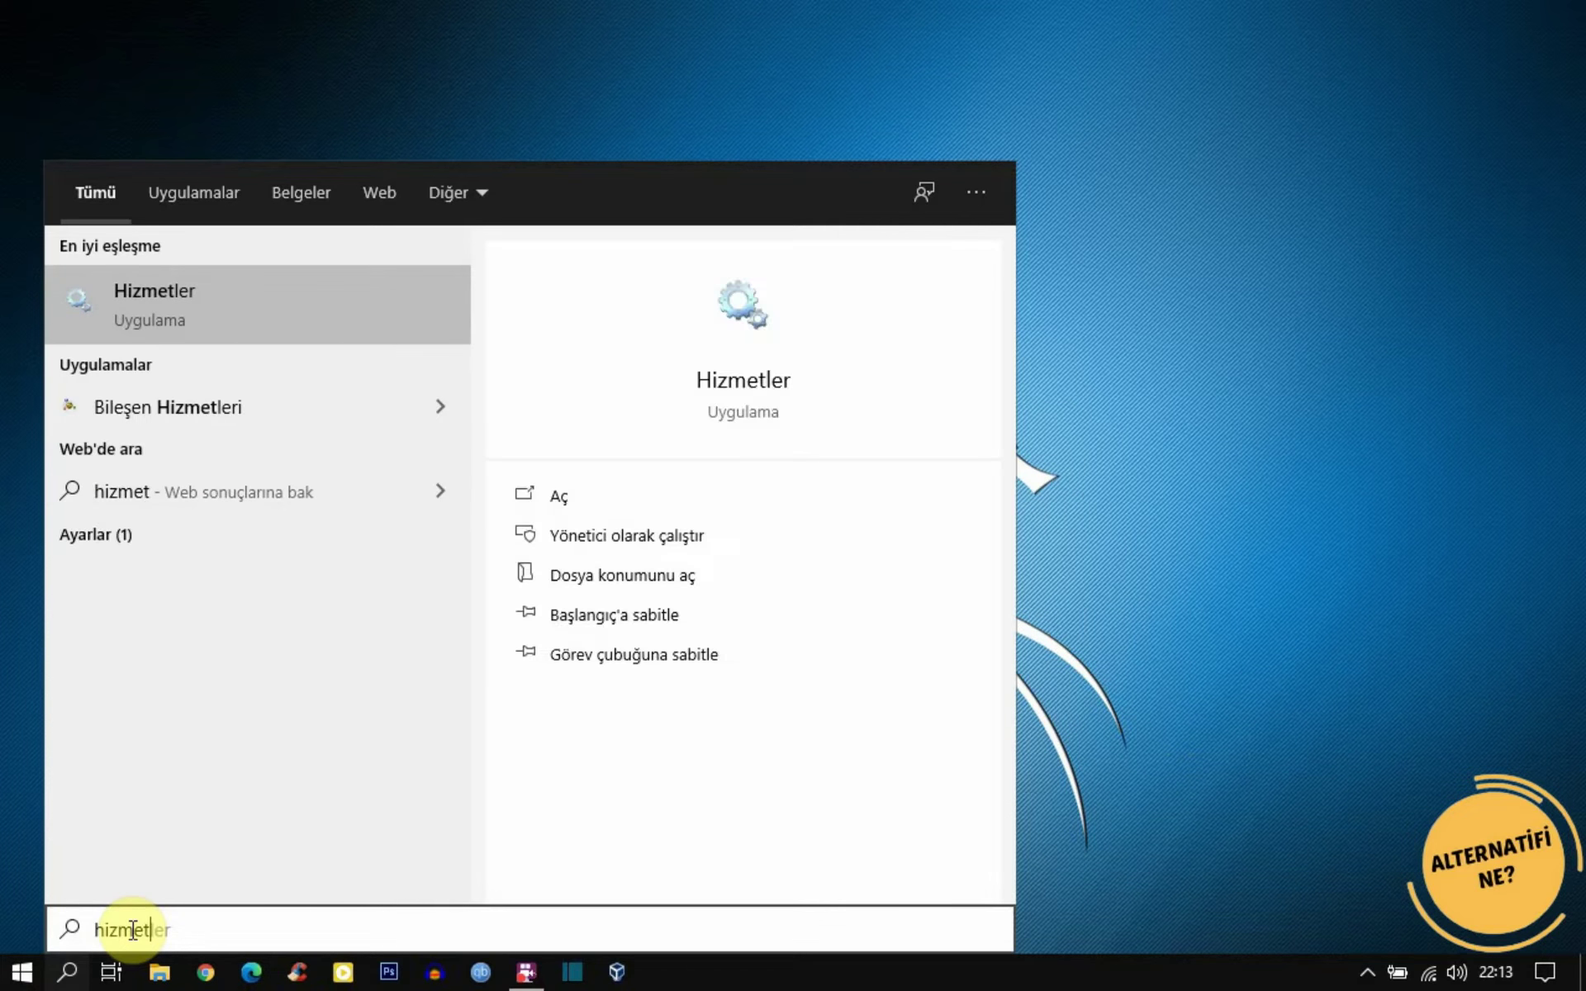
{"action": "key", "text": "Return"}
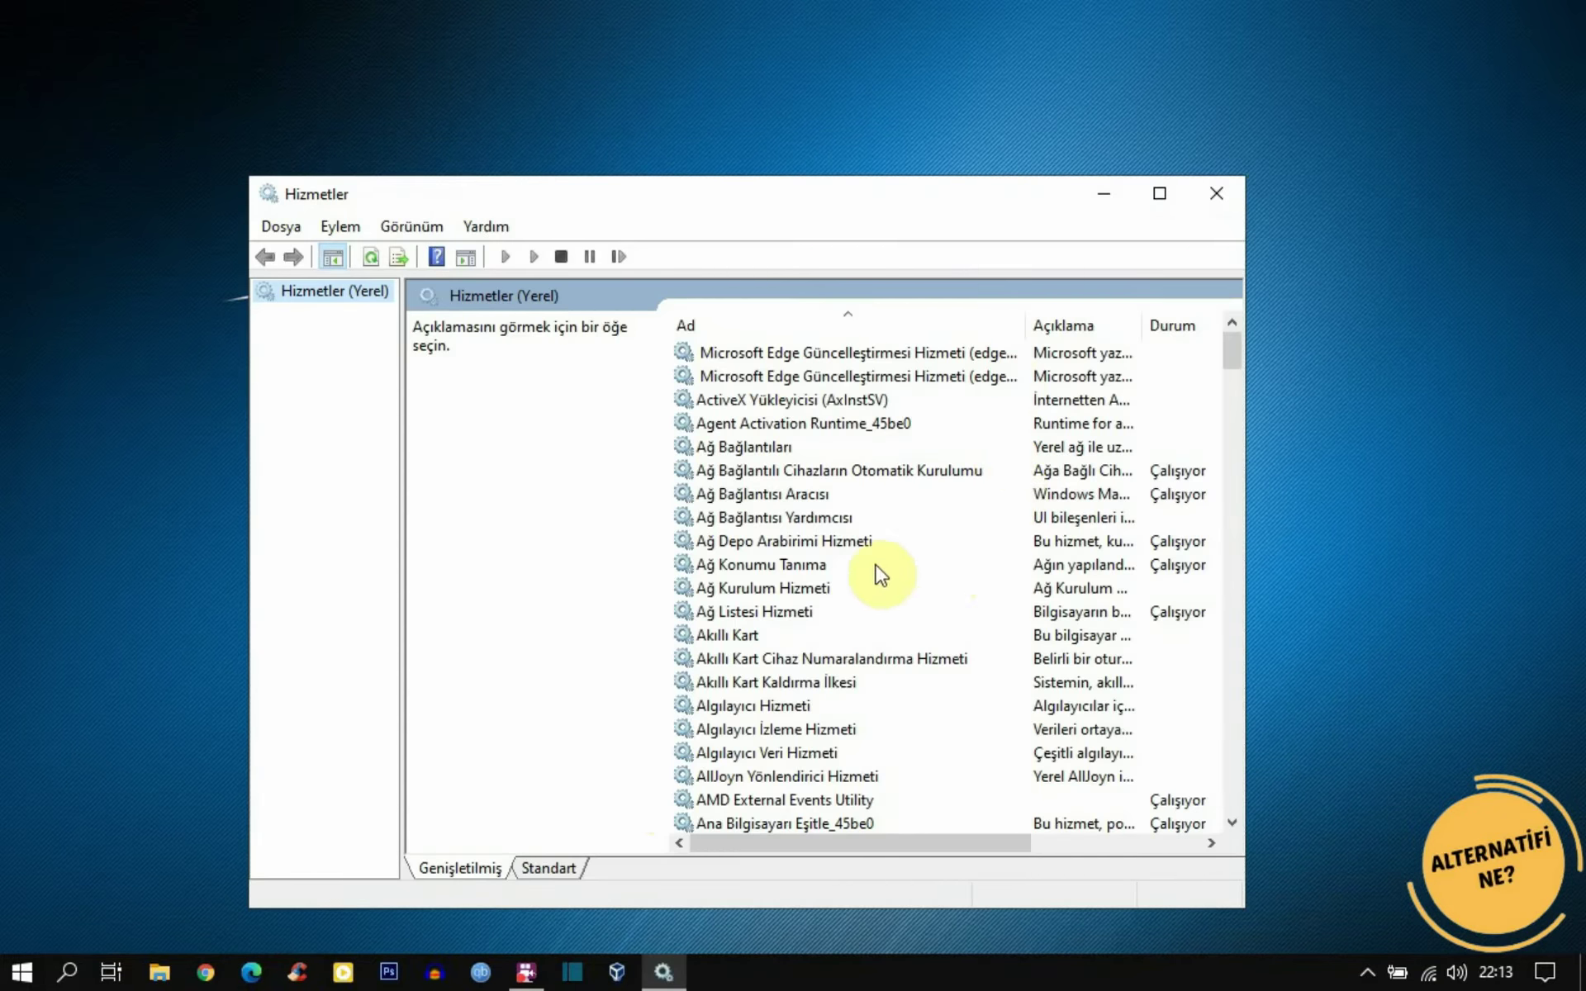
Find the Windows Search service in the services list and open its properties
{"action": "left_click", "coordinate": [822, 522]}
{"action": "key", "text": "w"}
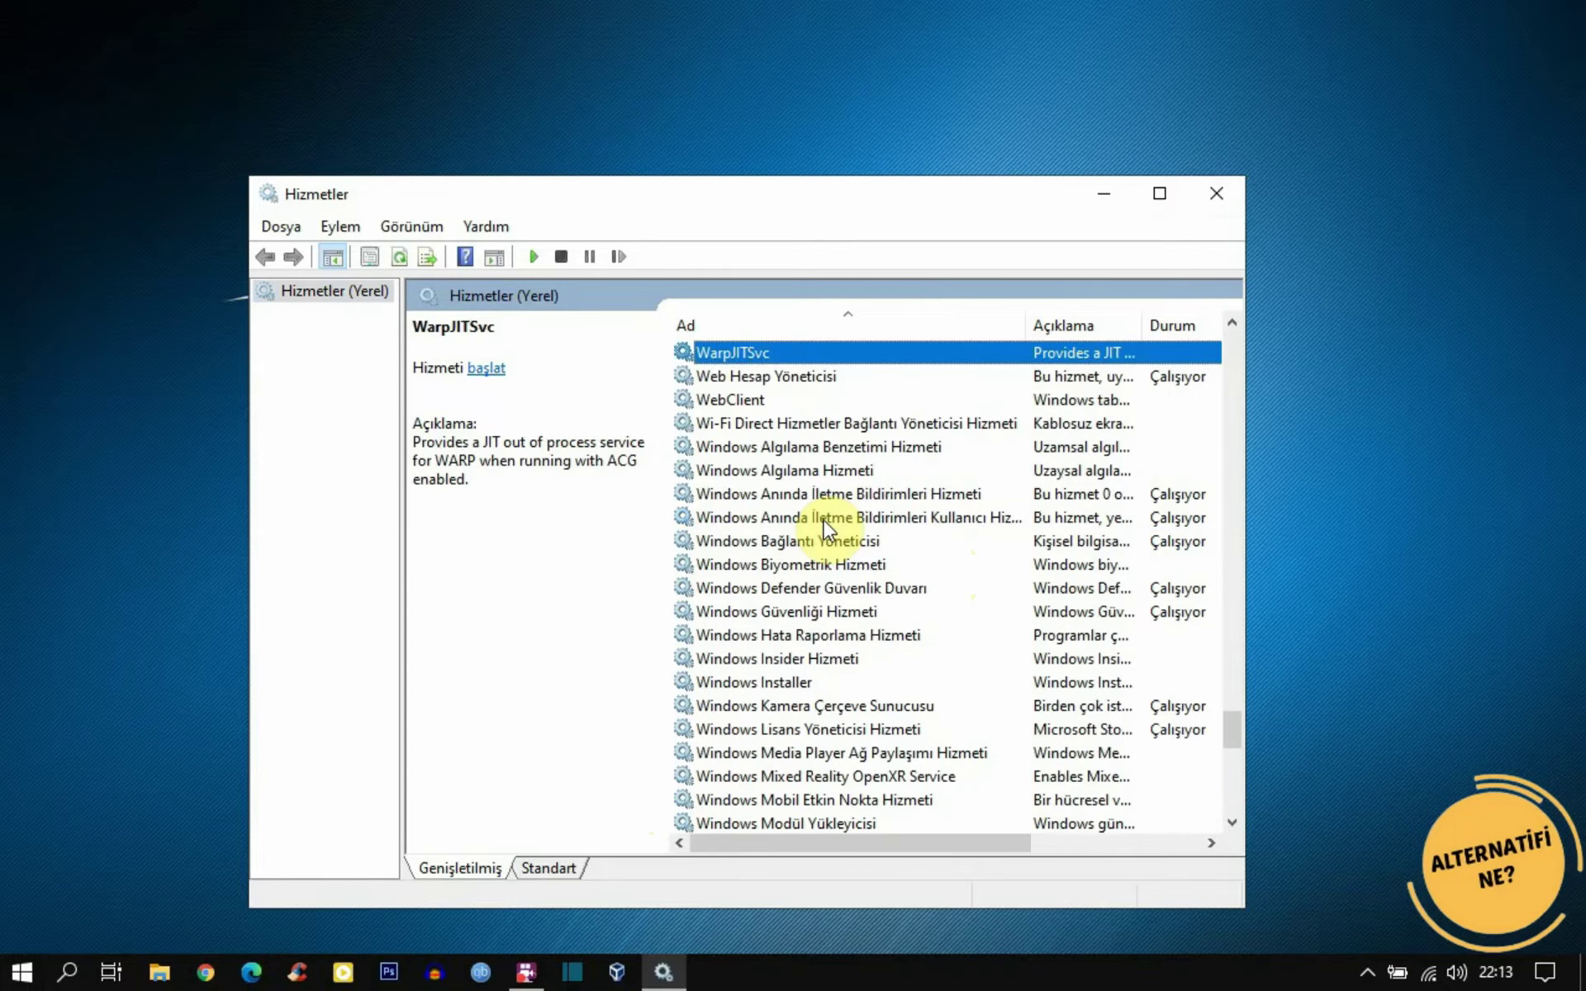
{"action": "scroll", "coordinate": [828, 518], "scroll_direction": "down", "scroll_amount": 6}
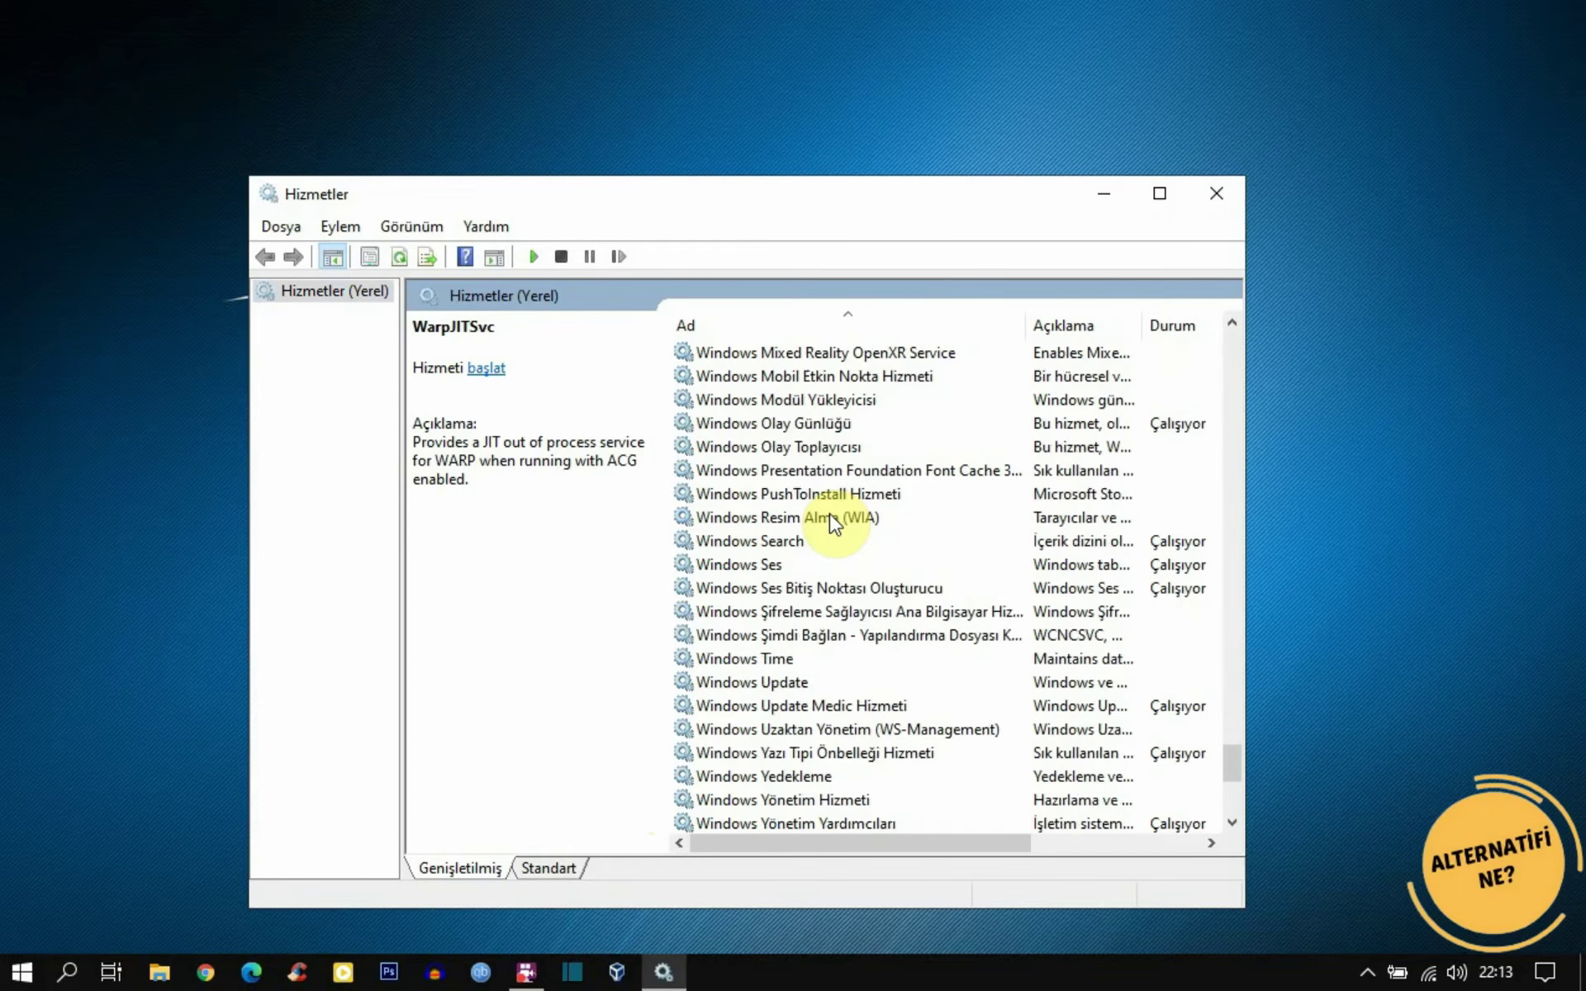
{"action": "left_click", "coordinate": [723, 542]}
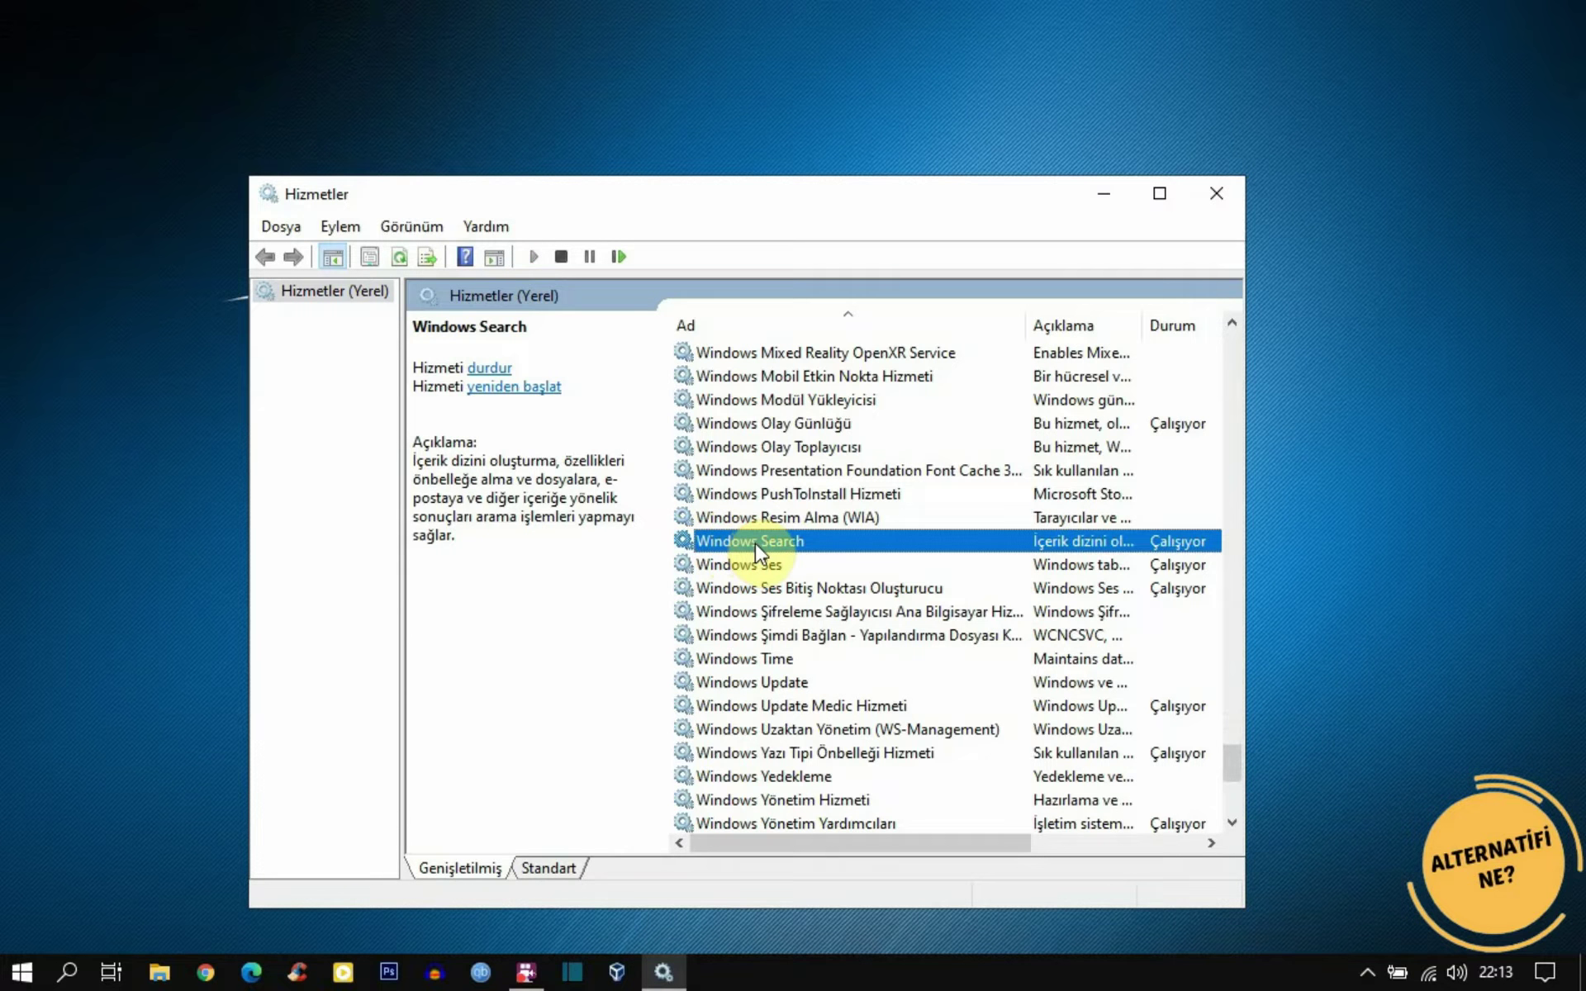
{"action": "double_click", "coordinate": [754, 544]}
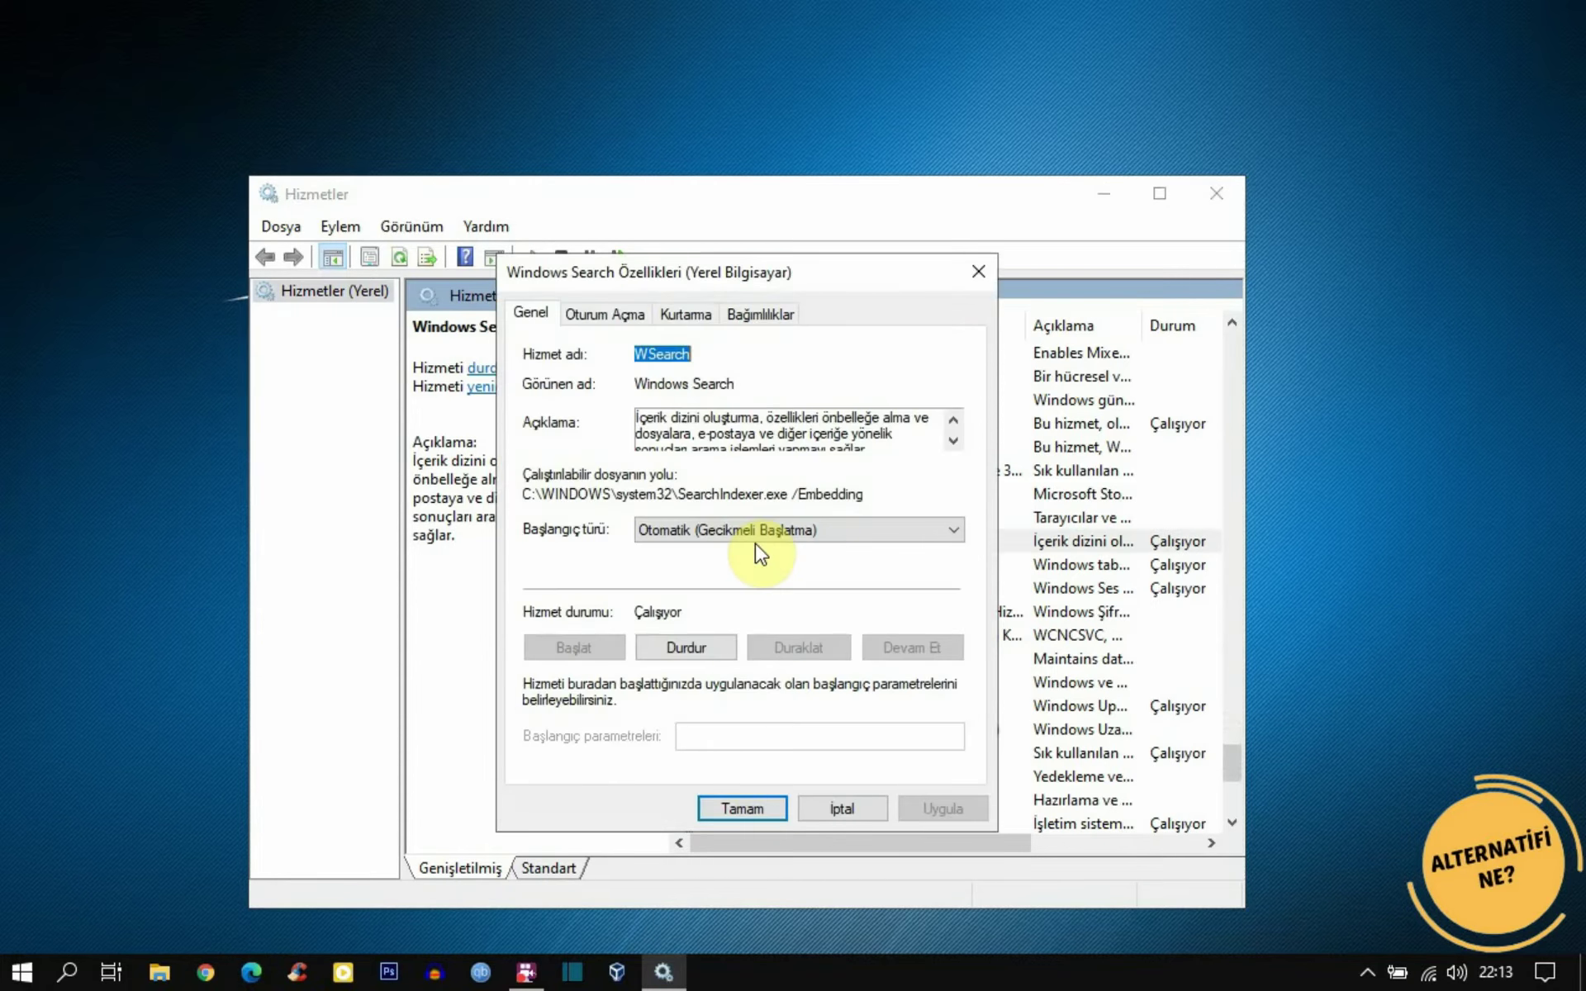
Stop the Windows Search service, set its startup type to Devre Dışı, apply the change and close the Services window
{"action": "left_click", "coordinate": [688, 649]}
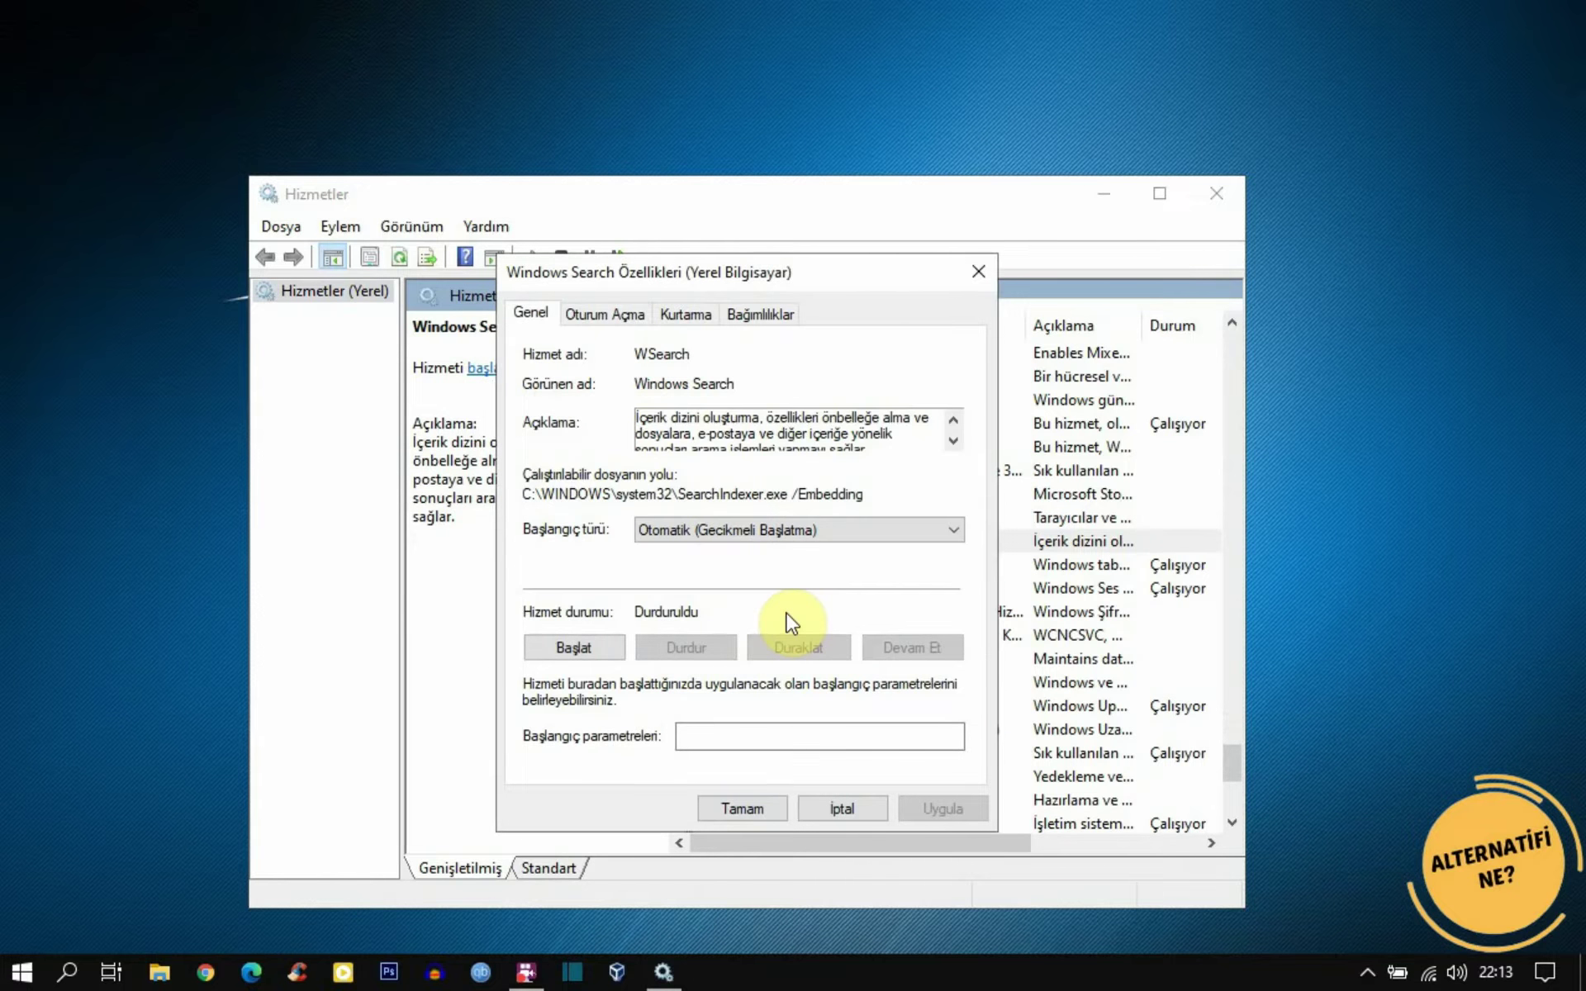
{"action": "left_click", "coordinate": [918, 529]}
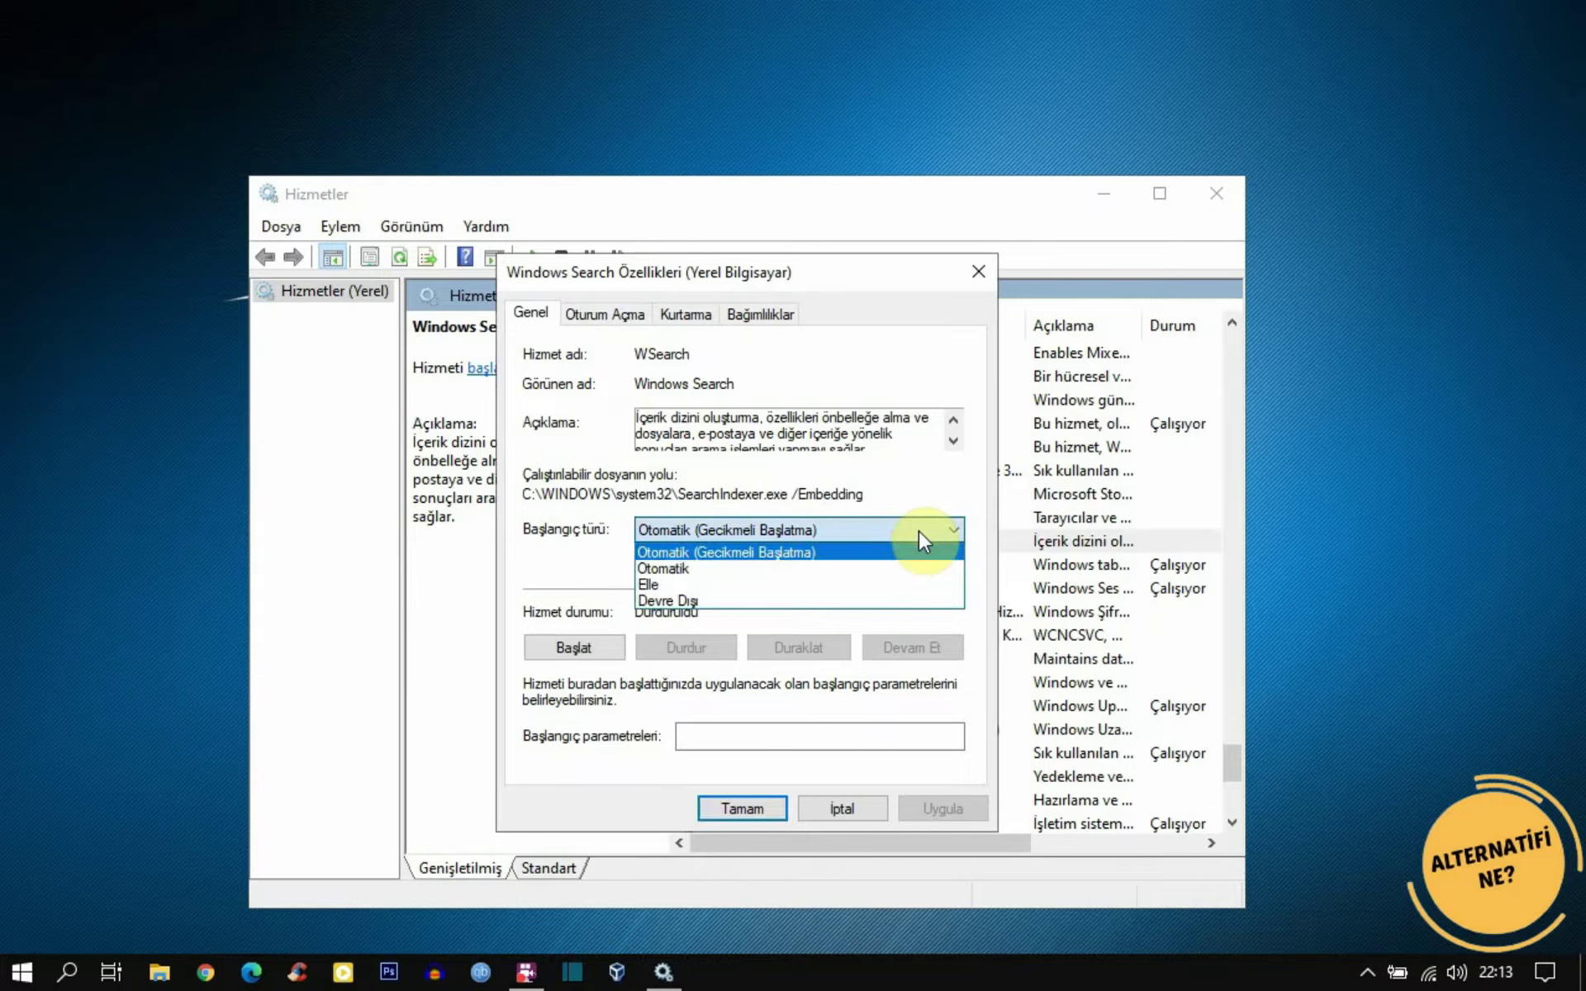
{"action": "left_click", "coordinate": [690, 600]}
{"action": "left_click", "coordinate": [930, 809]}
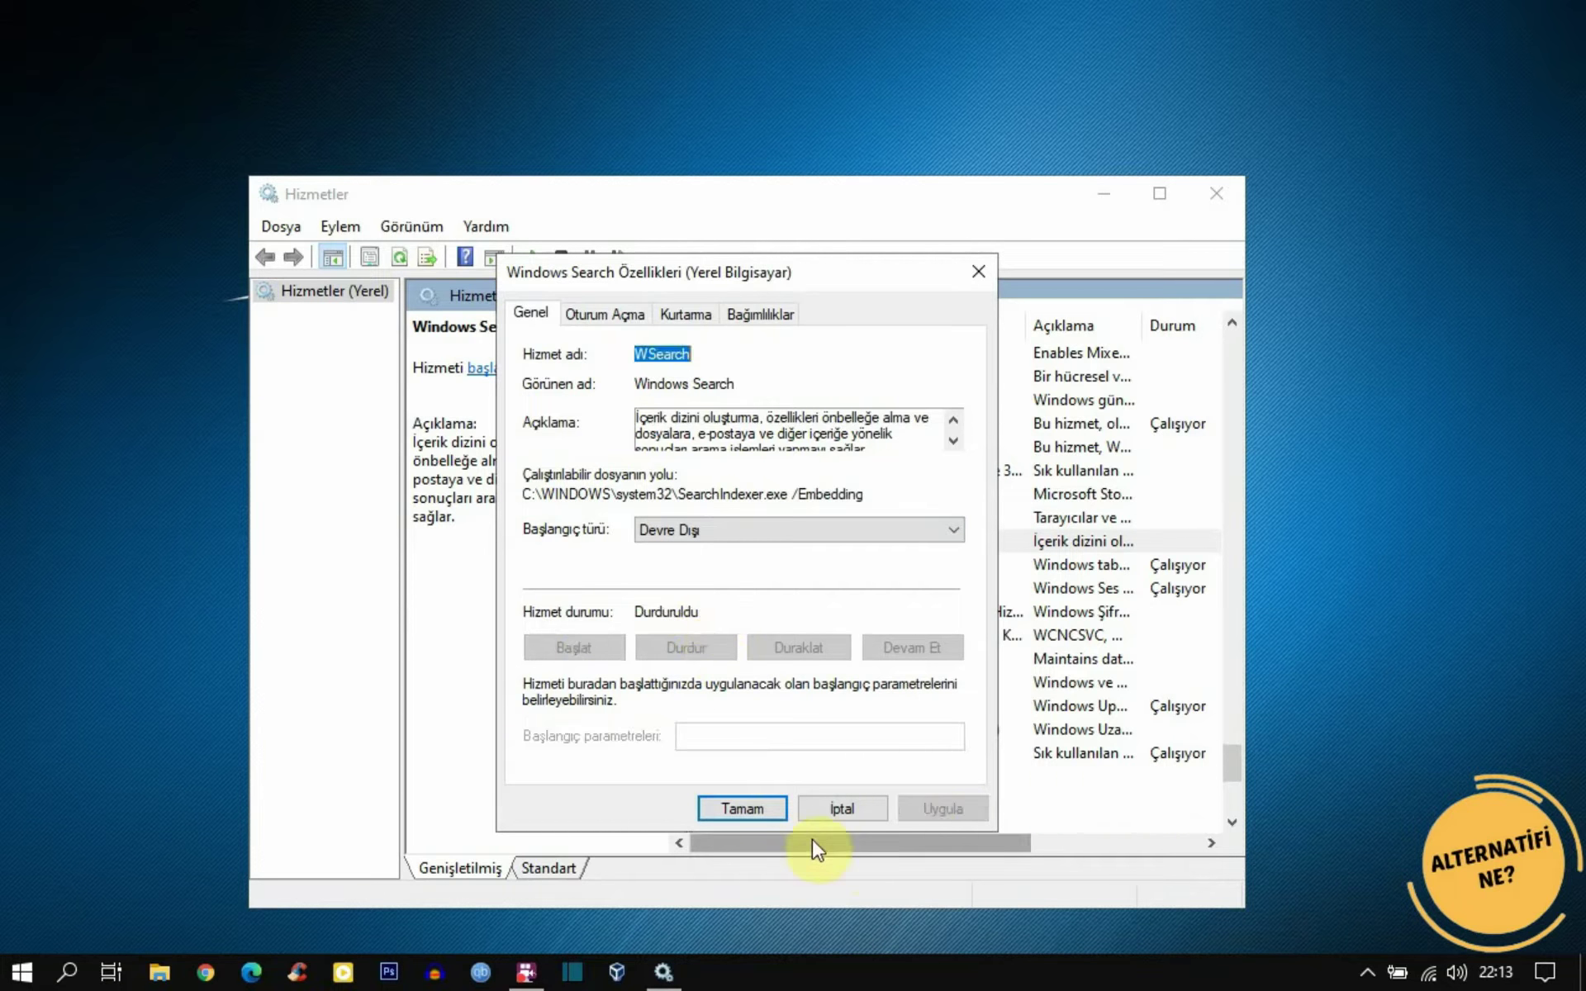
{"action": "left_click", "coordinate": [759, 810]}
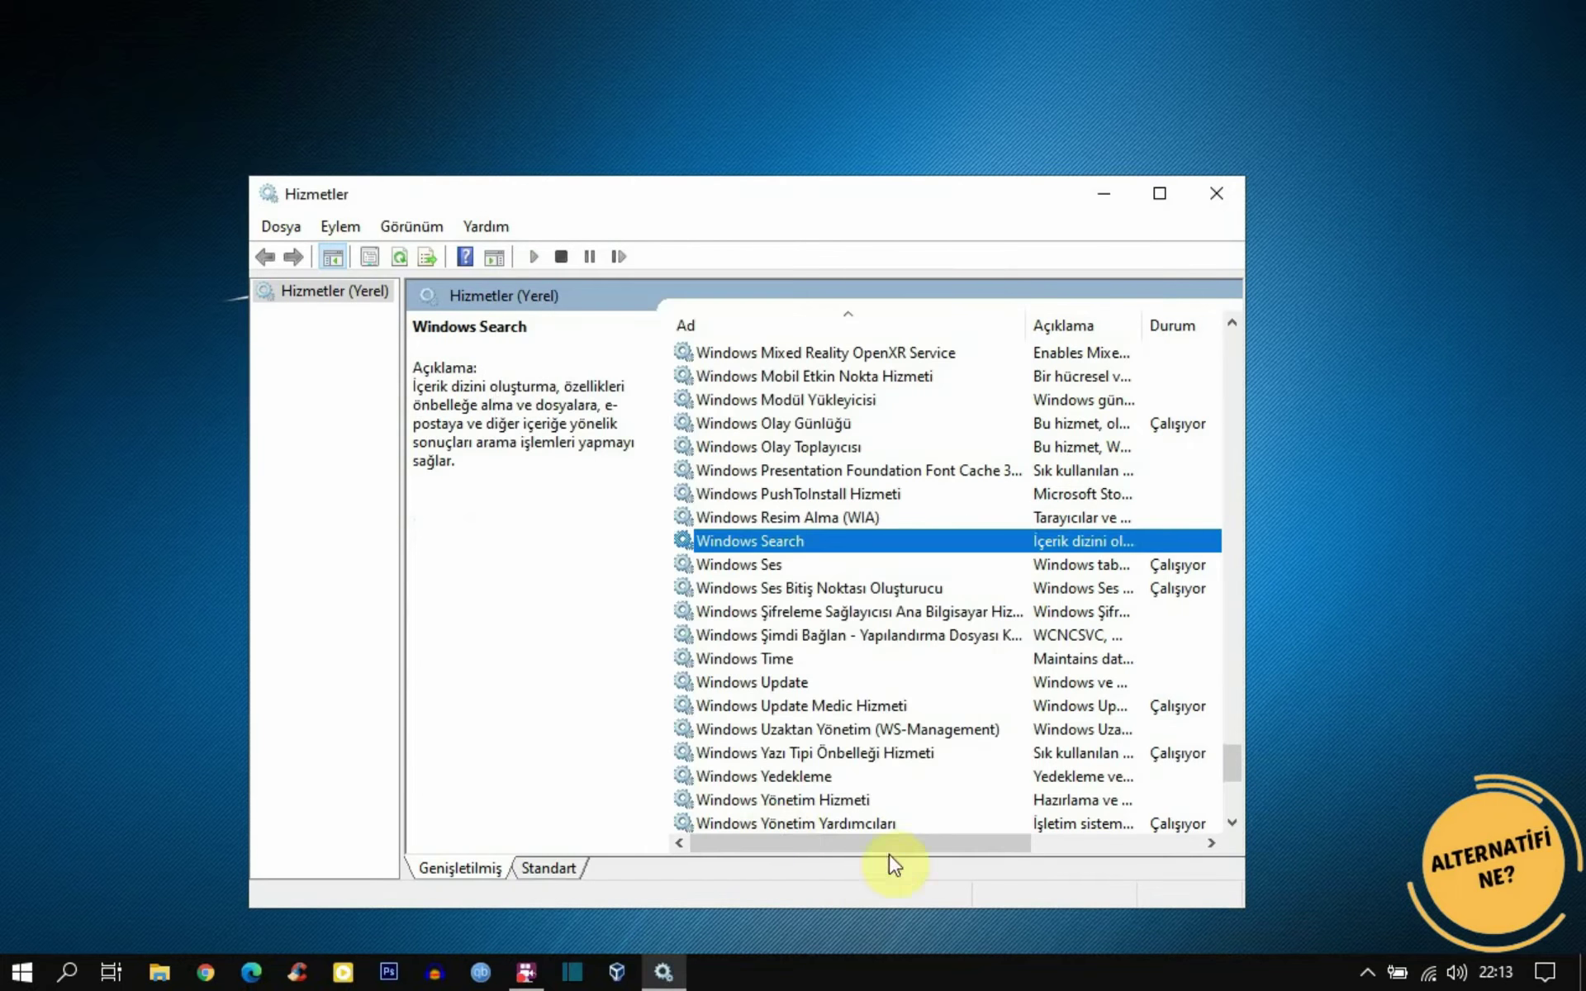
{"action": "left_click", "coordinate": [1218, 197]}
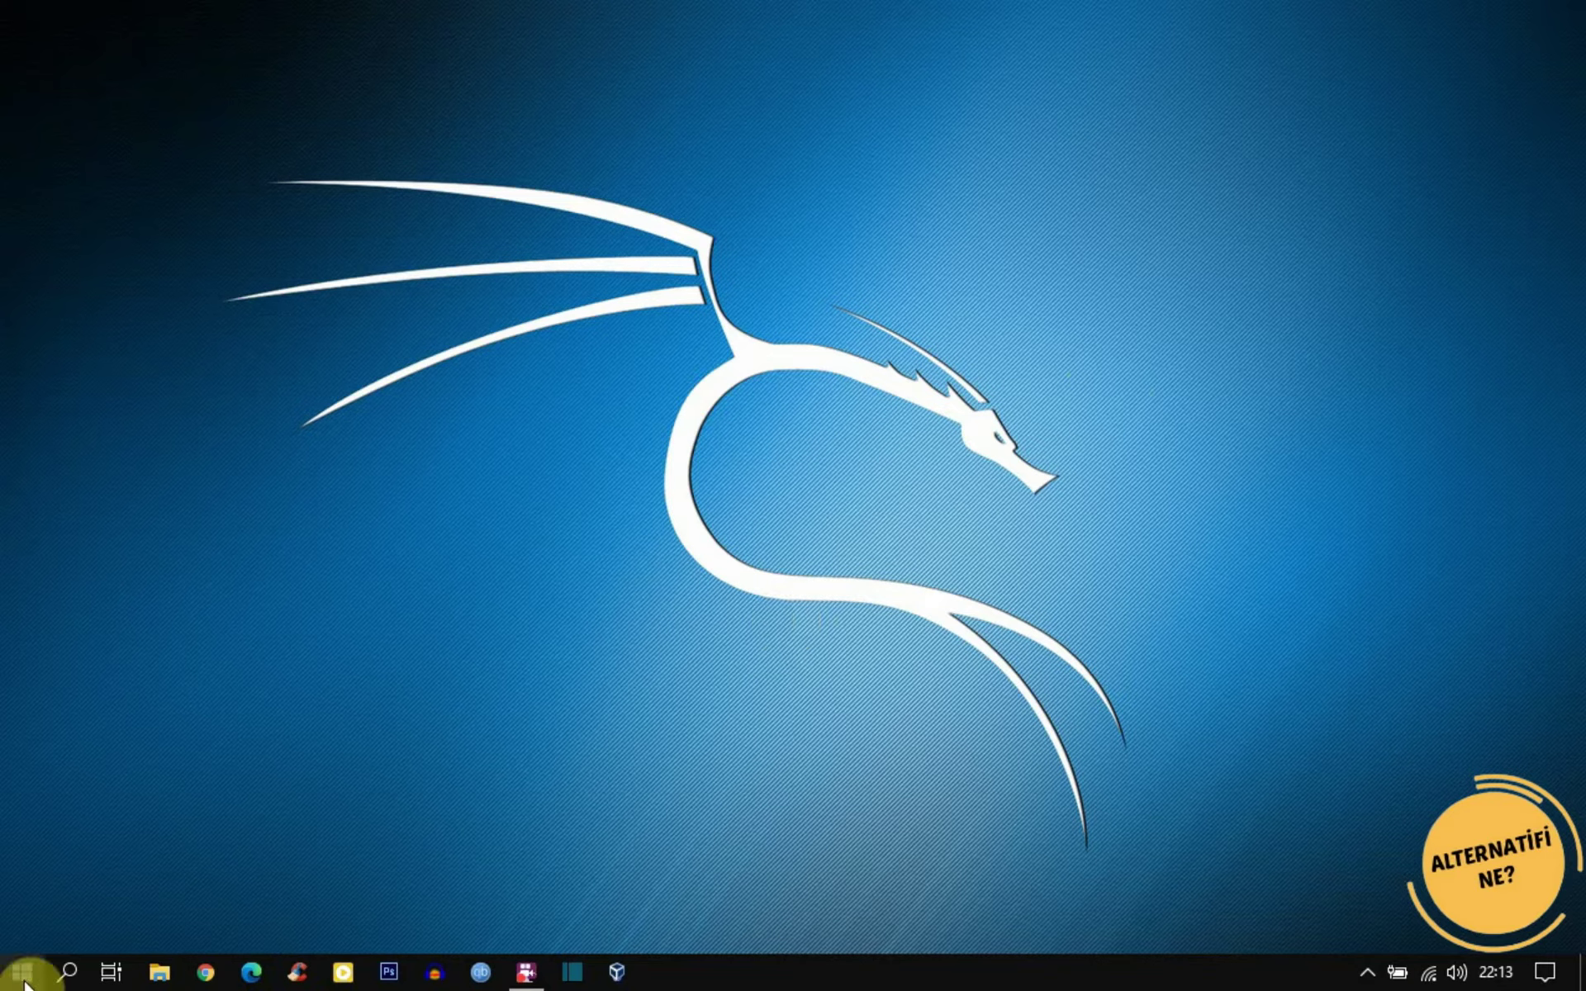
Search for "cmd" and open Komut İstemi (Command Prompt) with administrator rights
{"action": "left_click", "coordinate": [70, 974]}
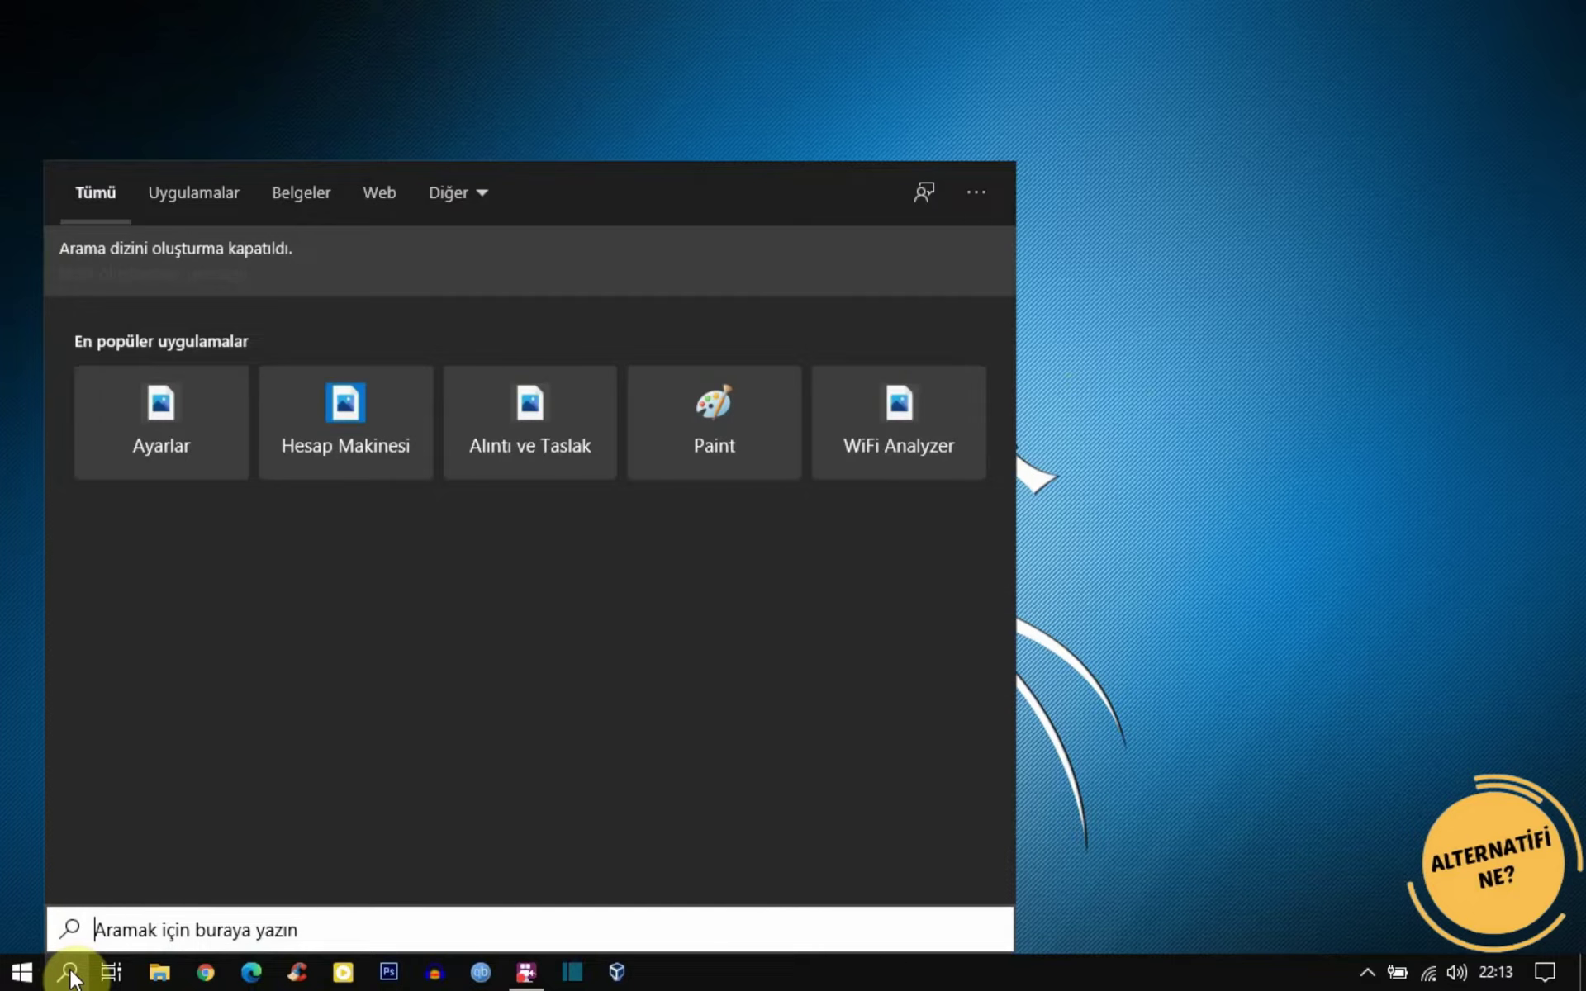
{"action": "type", "text": "cmd"}
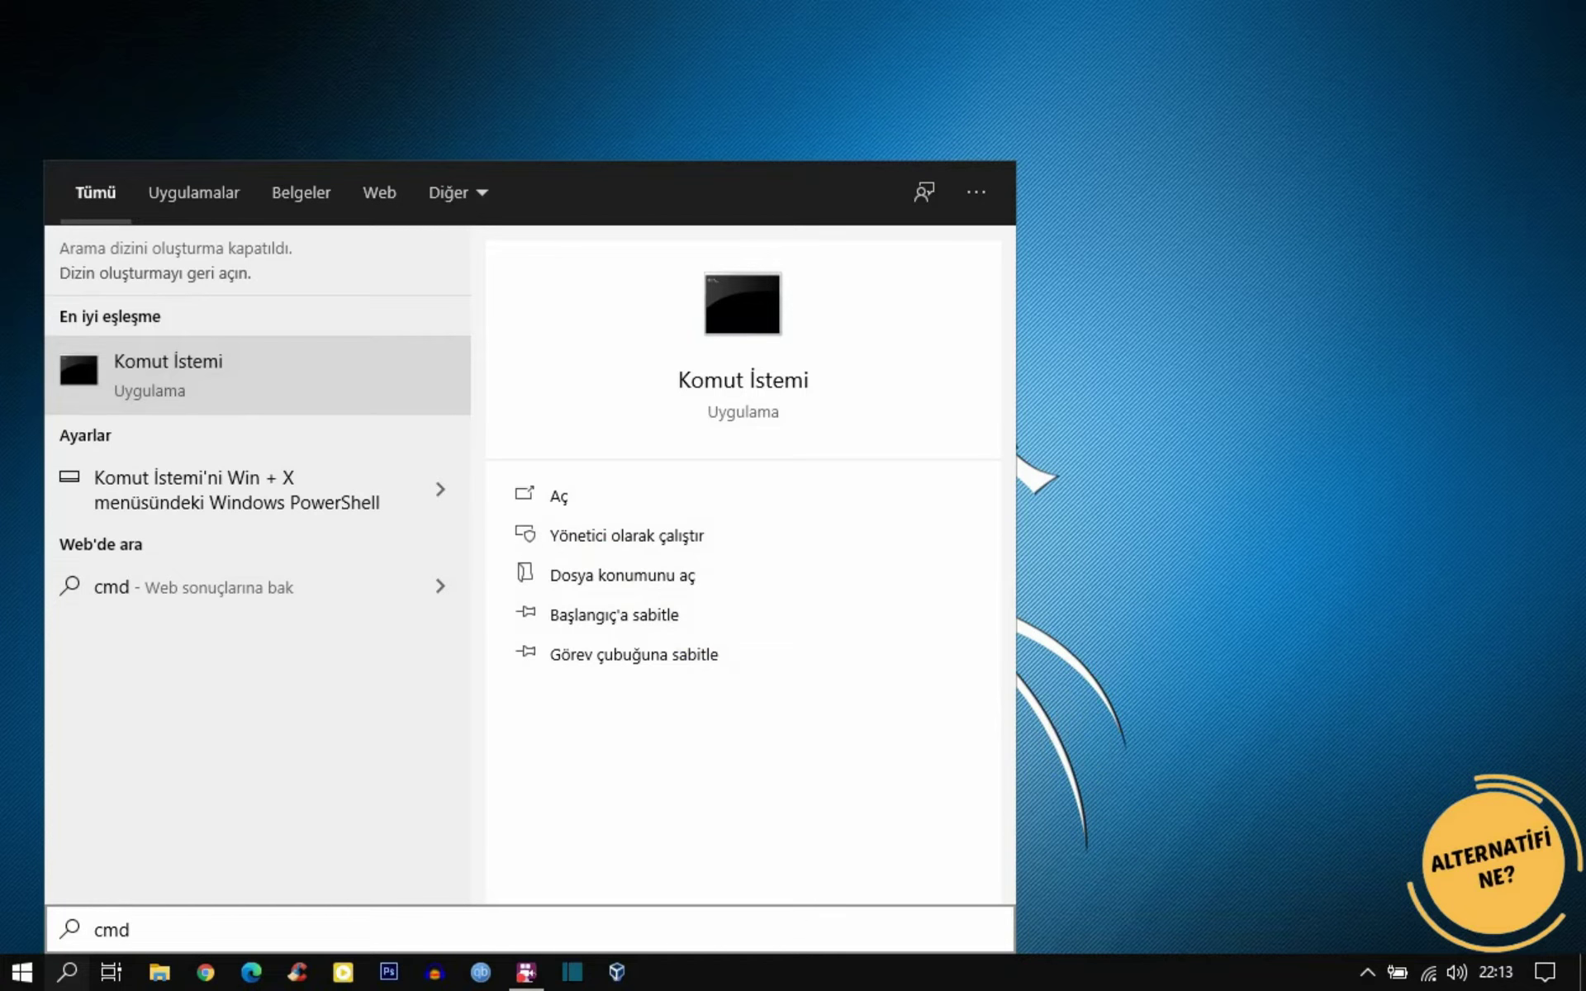
{"action": "key", "text": "ctrl+shift+Return"}
{"action": "left_click", "coordinate": [1172, 250]}
Run the command "bcdedit /set disabledynamictick yes" and close the Command Prompt
{"action": "right_click", "coordinate": [450, 263]}
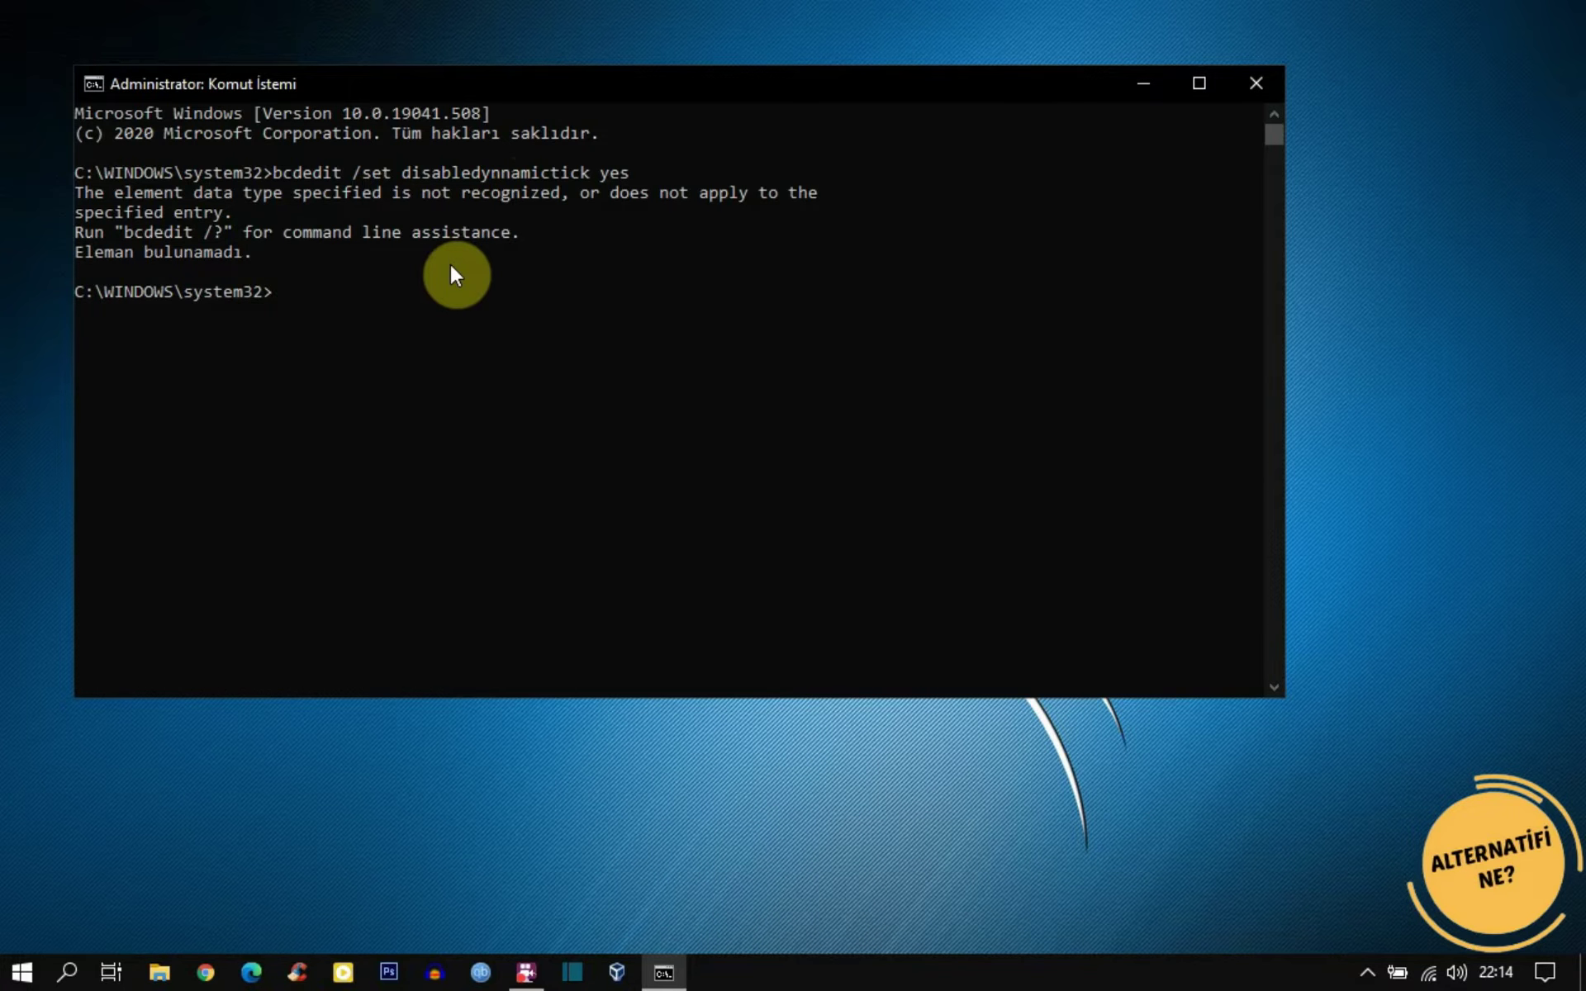
{"action": "type", "text": "bce"}
{"action": "key", "text": "BackSpace"}
{"action": "type", "text": "dedit /set"}
{"action": "type", "text": "disabledyn"}
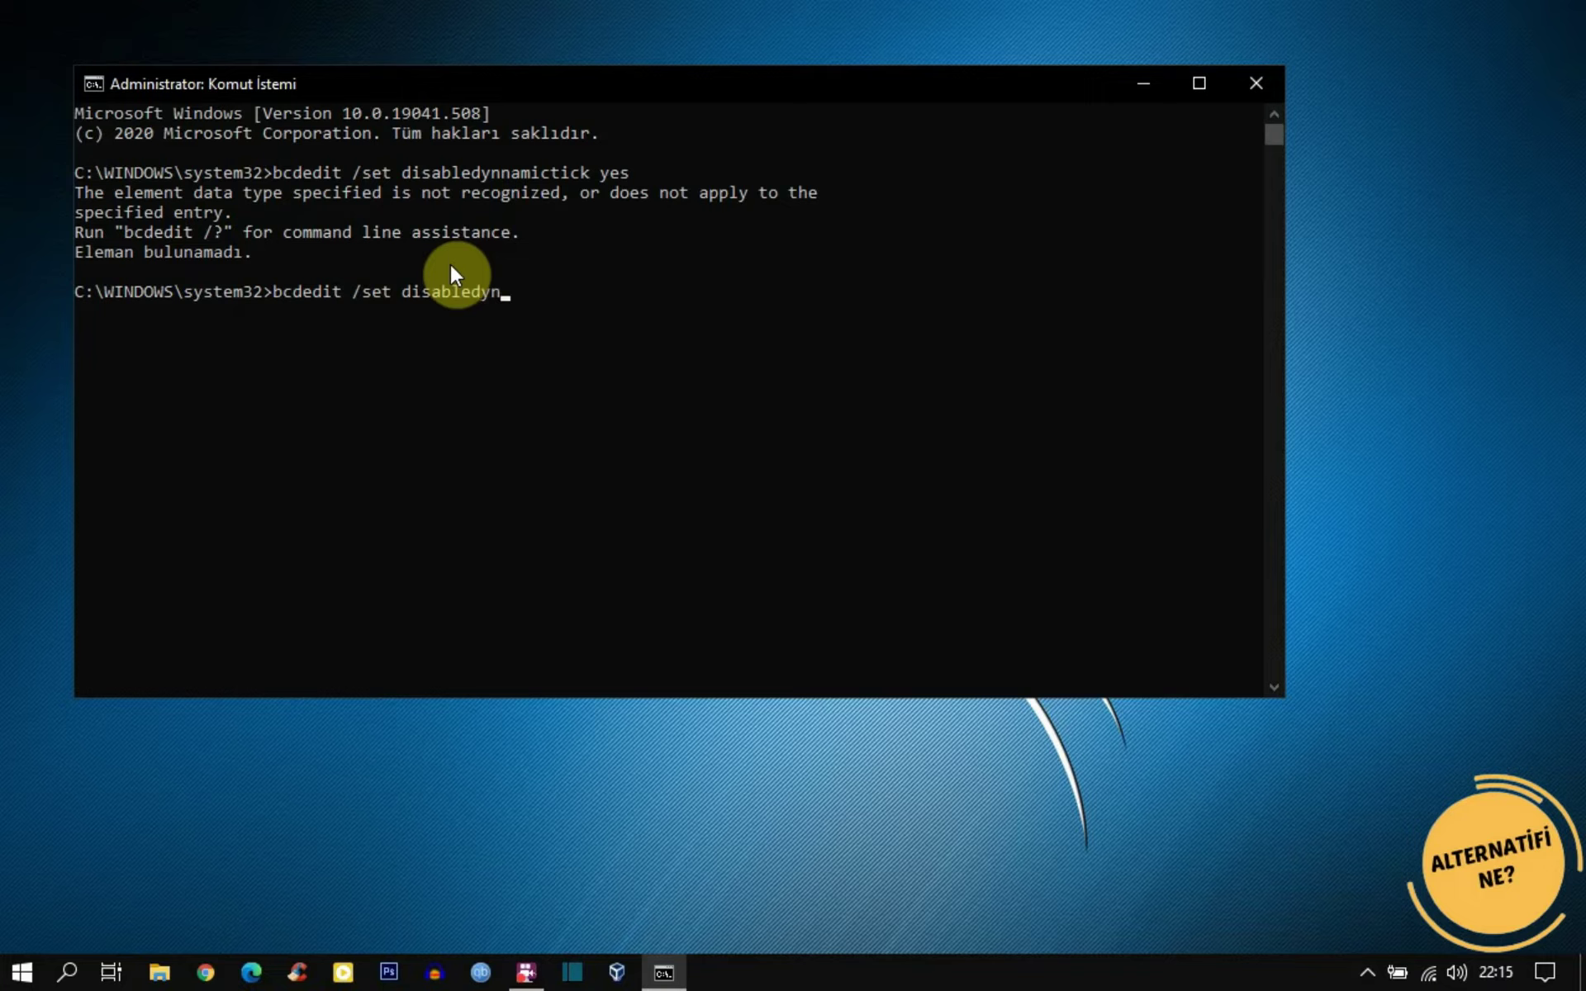
{"action": "type", "text": "amictick yes"}
{"action": "key", "text": "Return"}
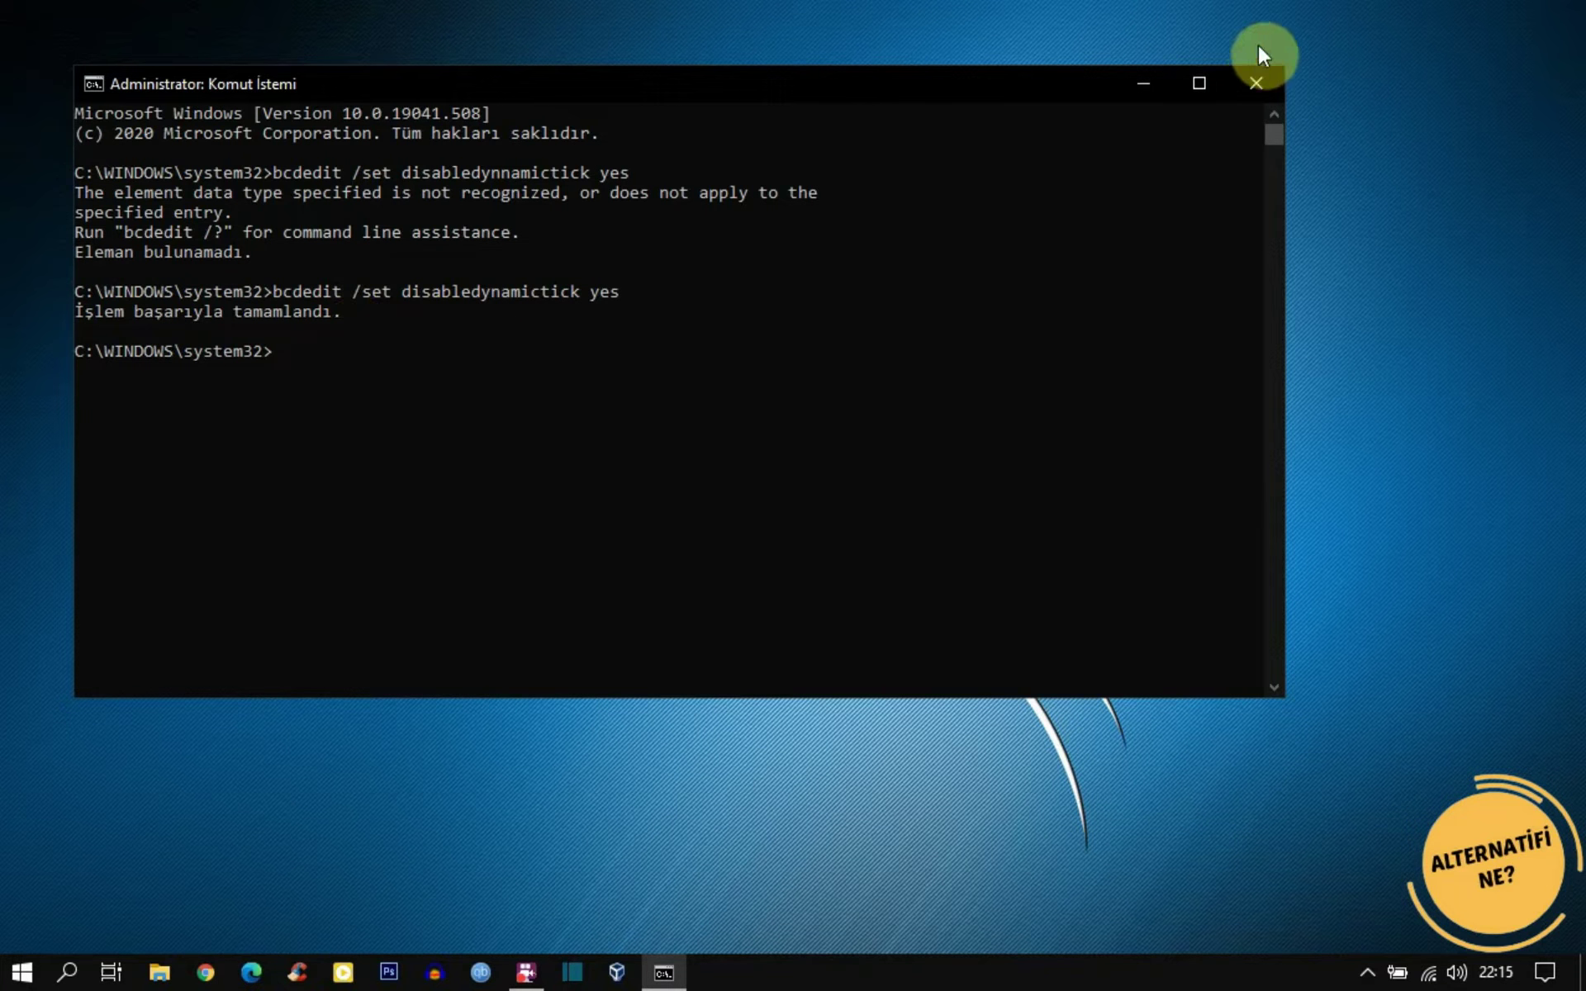
{"action": "left_click", "coordinate": [1258, 84]}
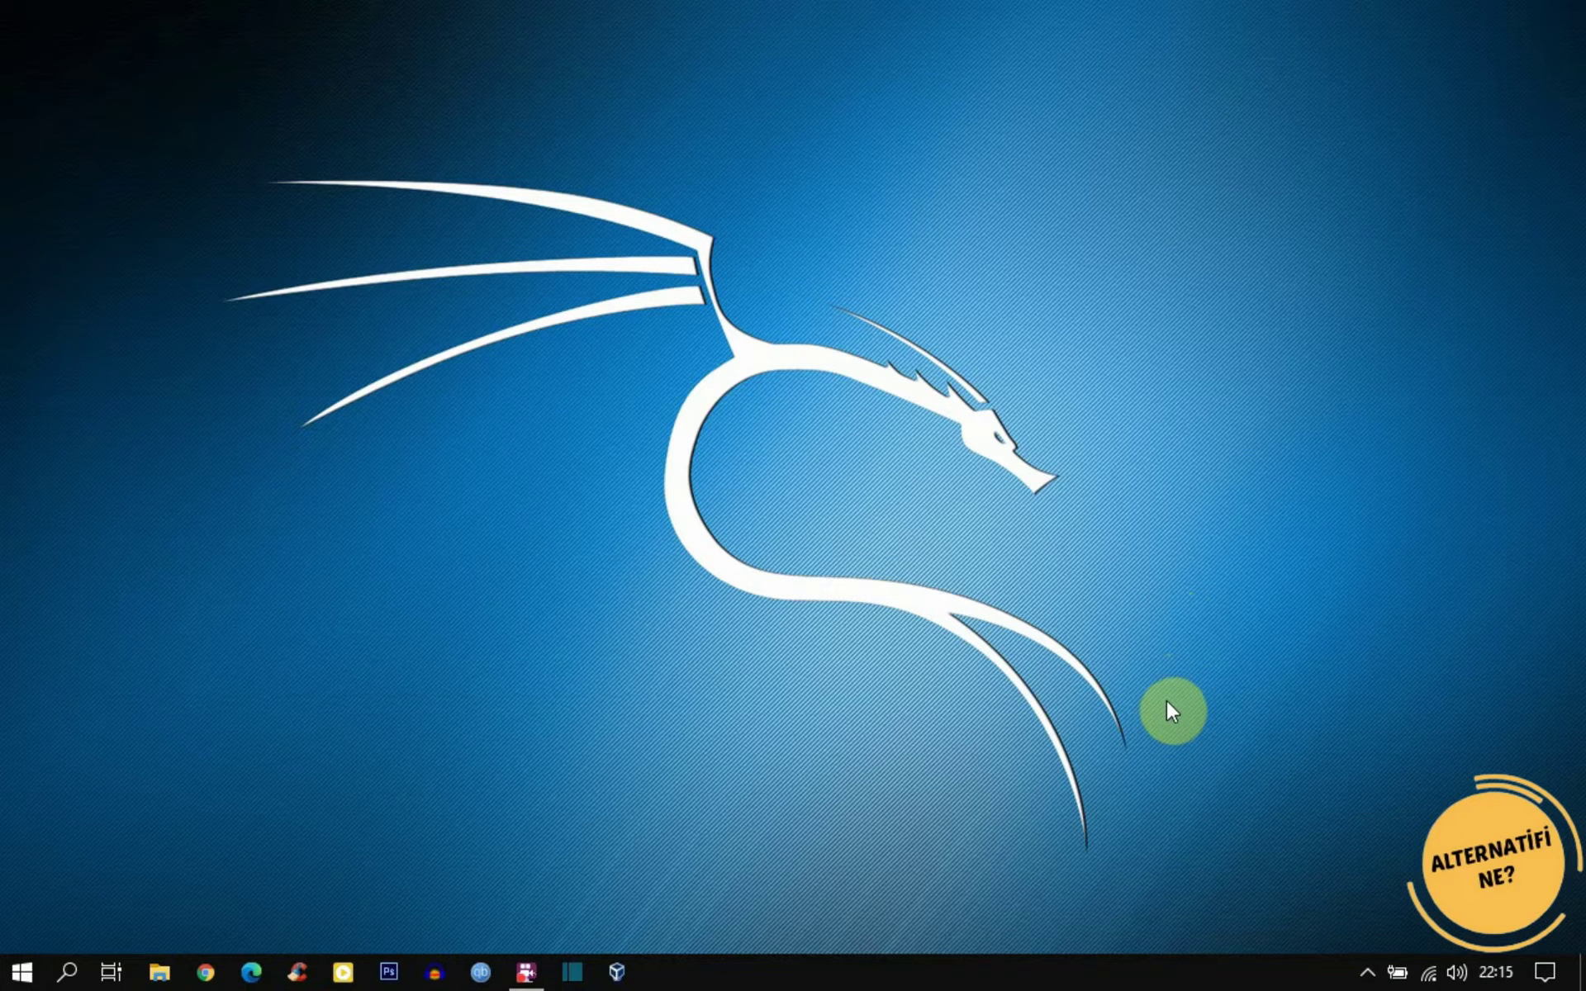
Switch Bluetooth off in the expanded quick actions and close the notification center
{"action": "left_click", "coordinate": [1547, 975]}
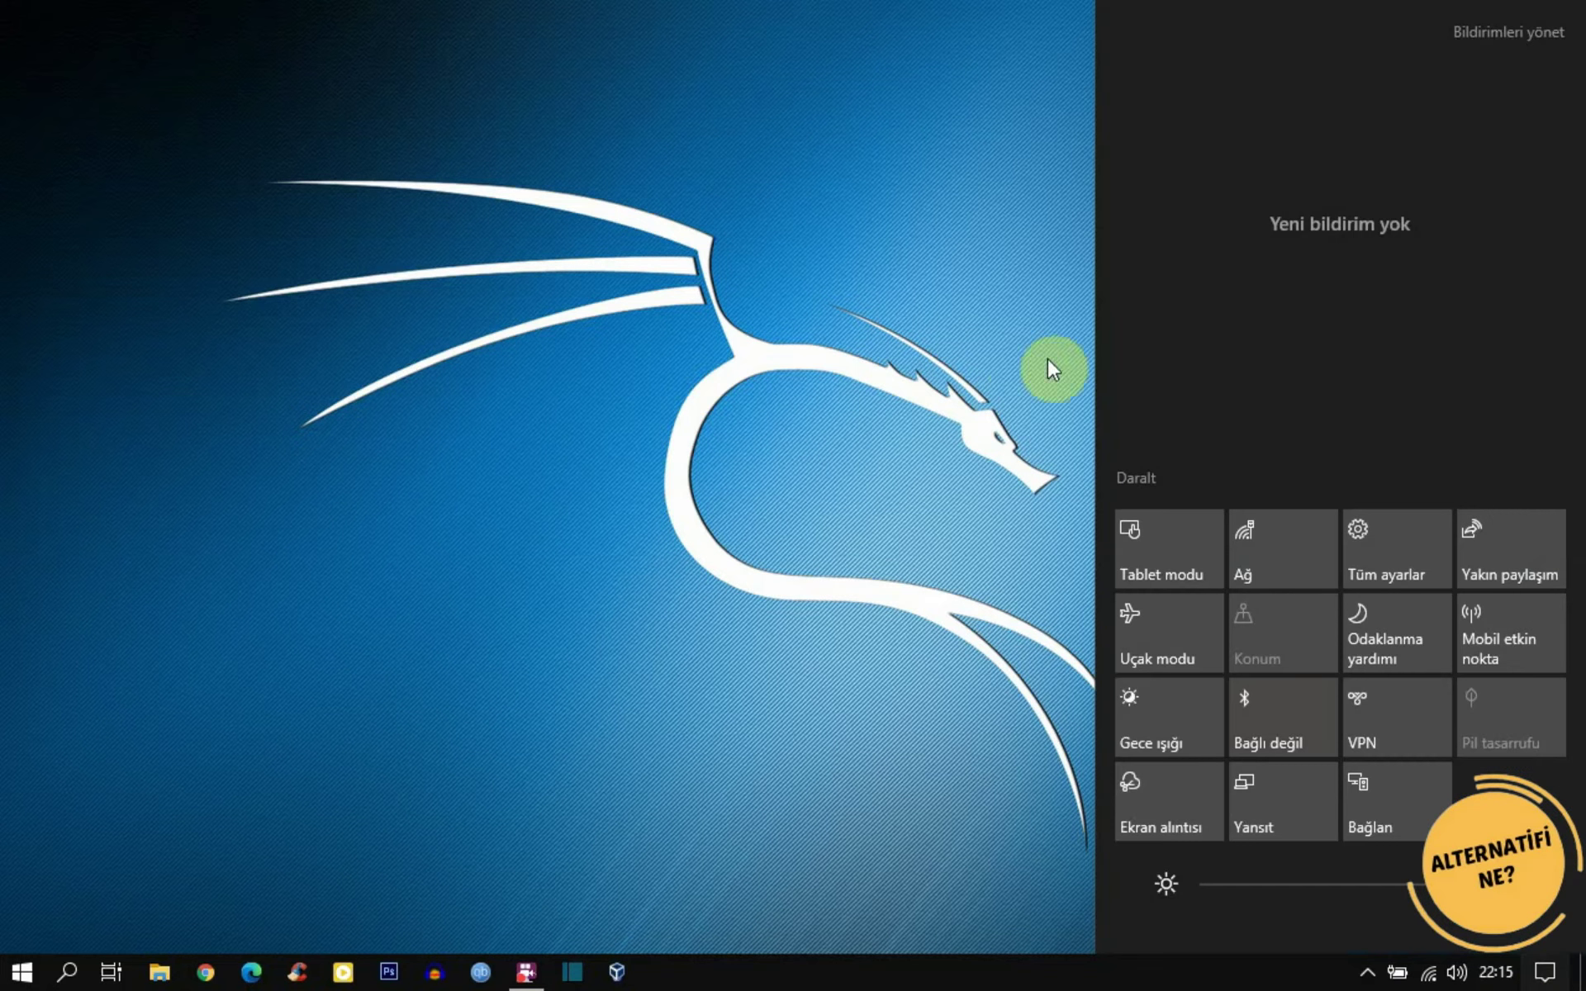
{"action": "left_click", "coordinate": [1133, 480]}
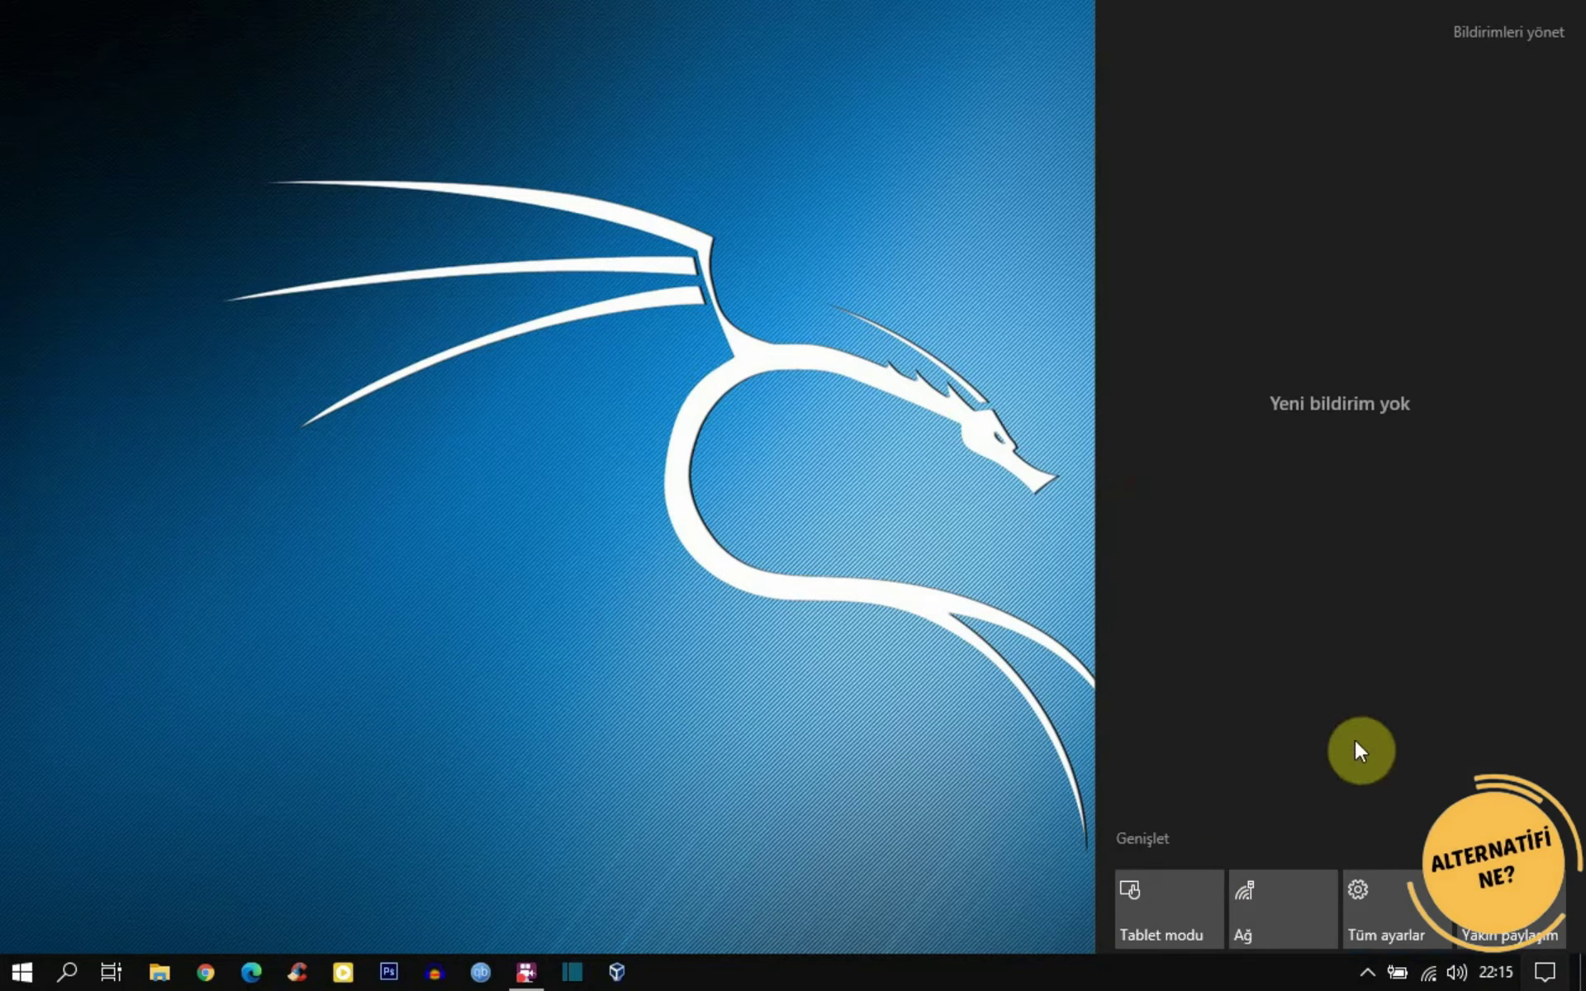
{"action": "left_click", "coordinate": [1162, 842]}
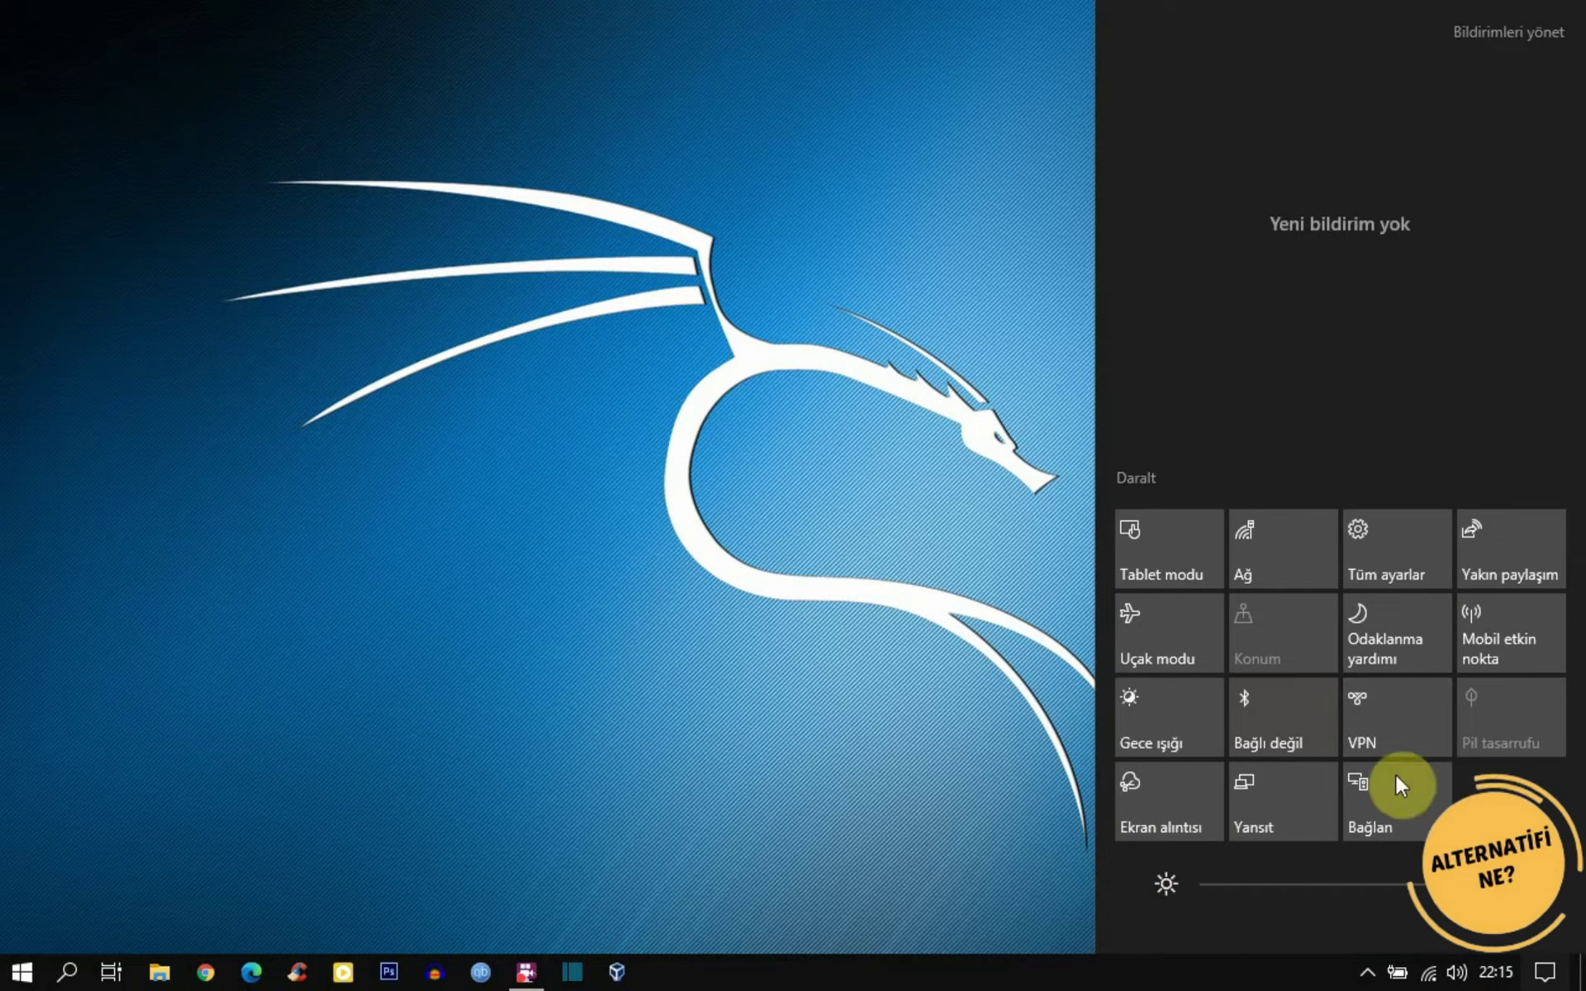
{"action": "left_click", "coordinate": [1266, 715]}
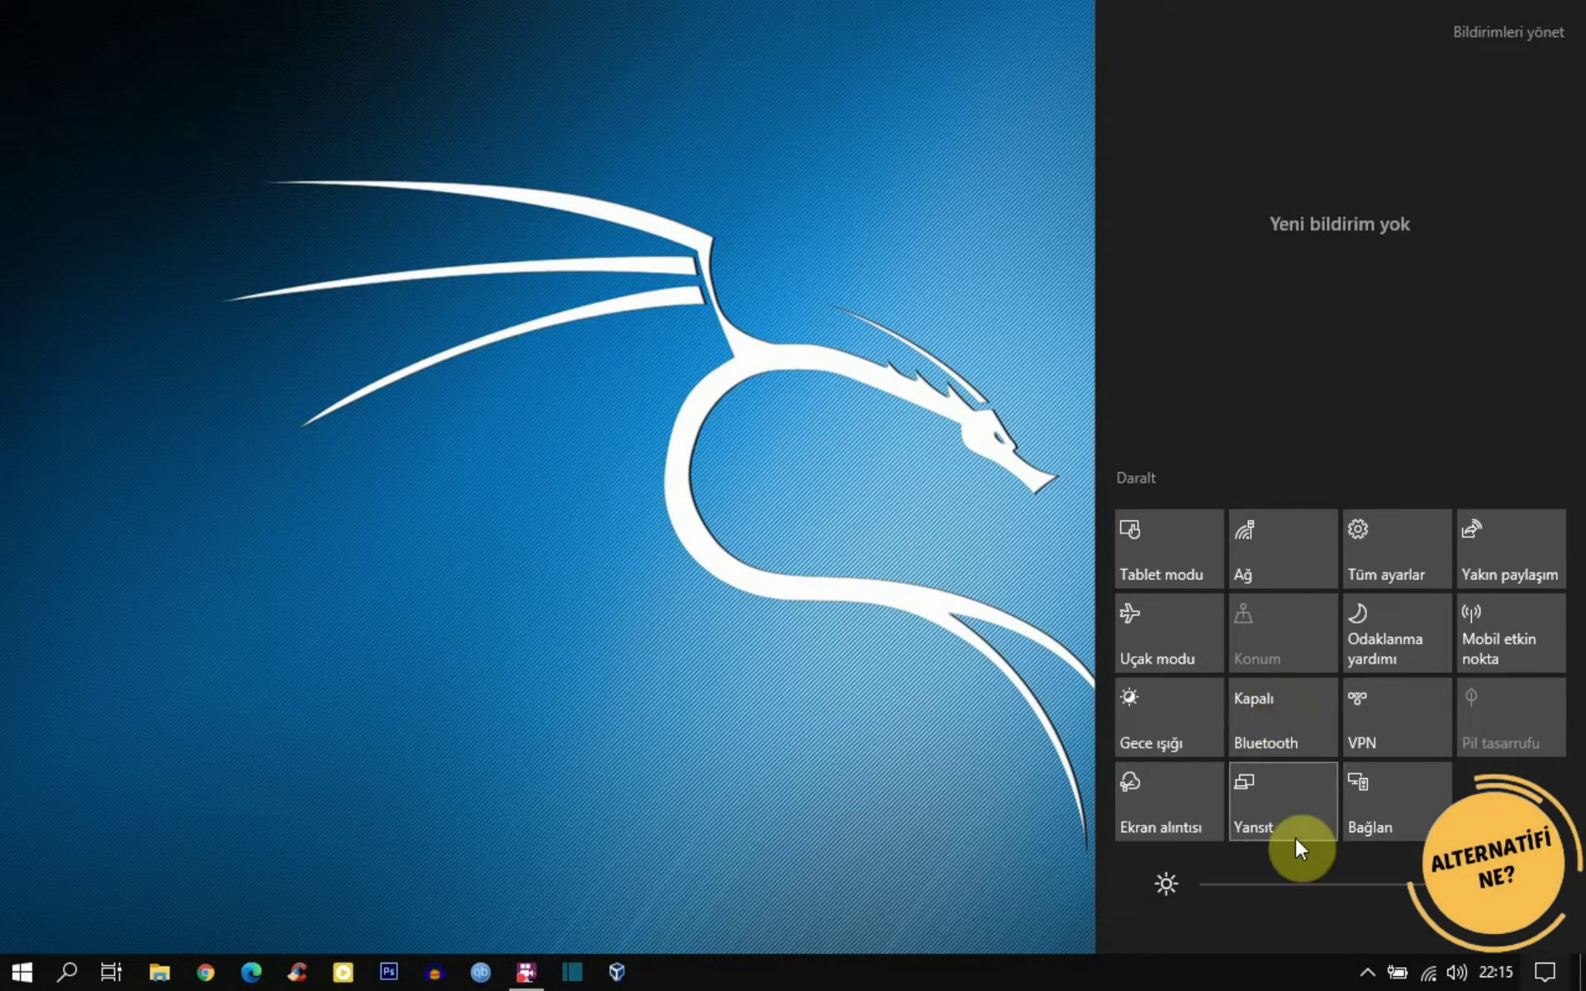
{"action": "left_click", "coordinate": [1289, 730]}
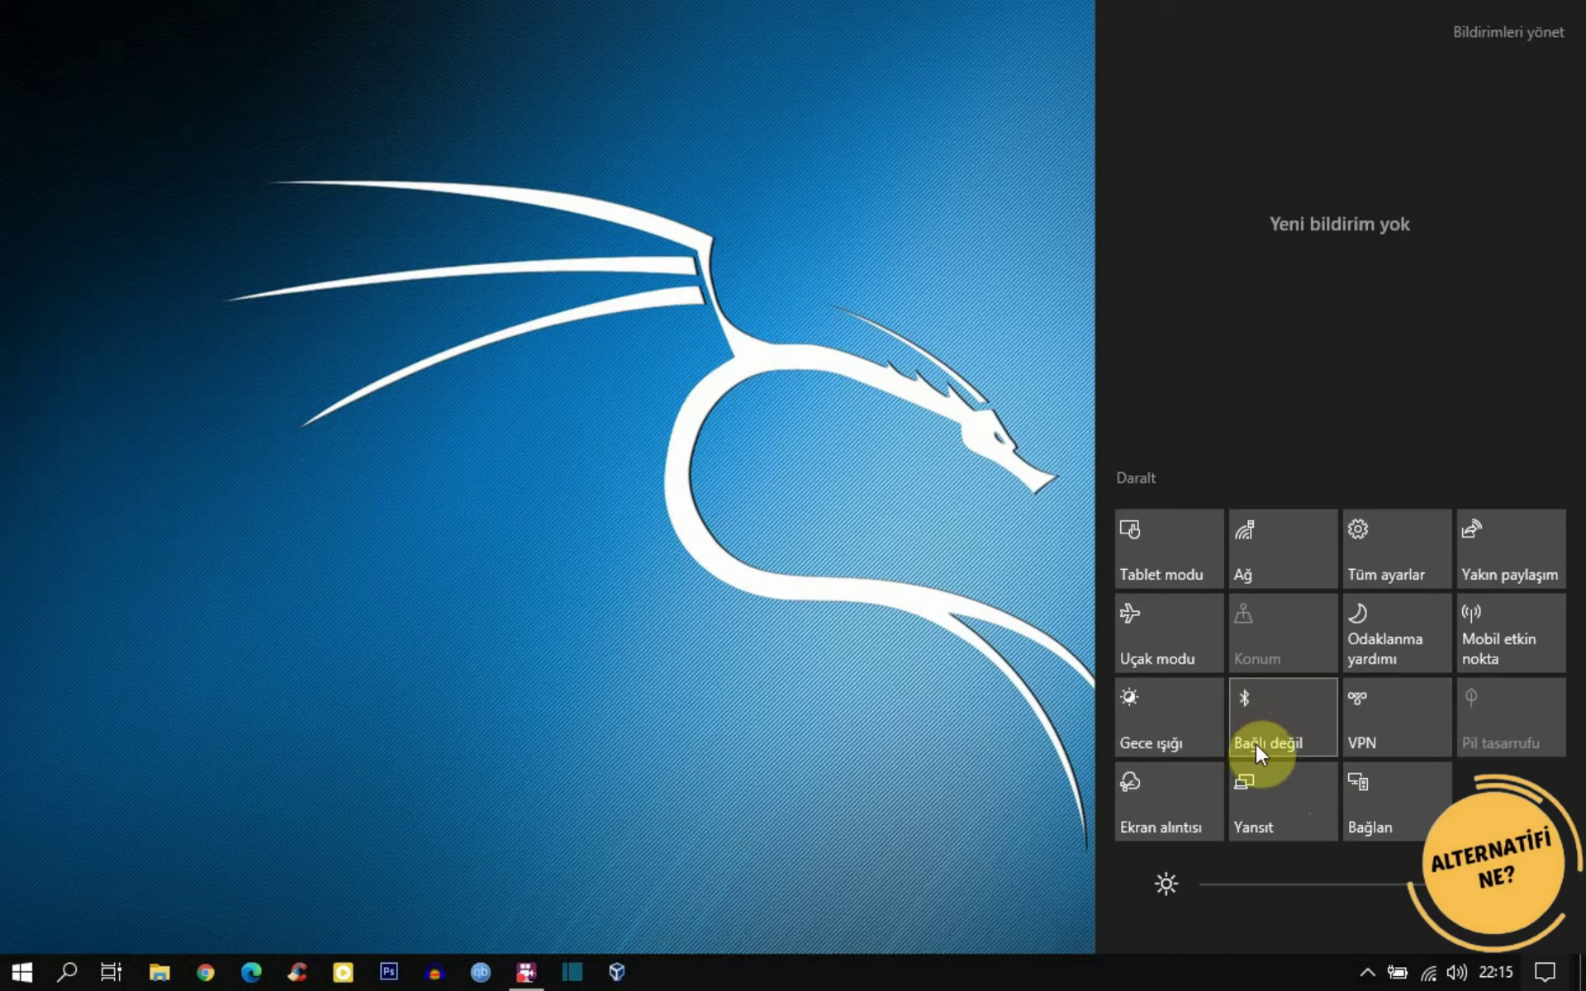
{"action": "left_click", "coordinate": [1276, 708]}
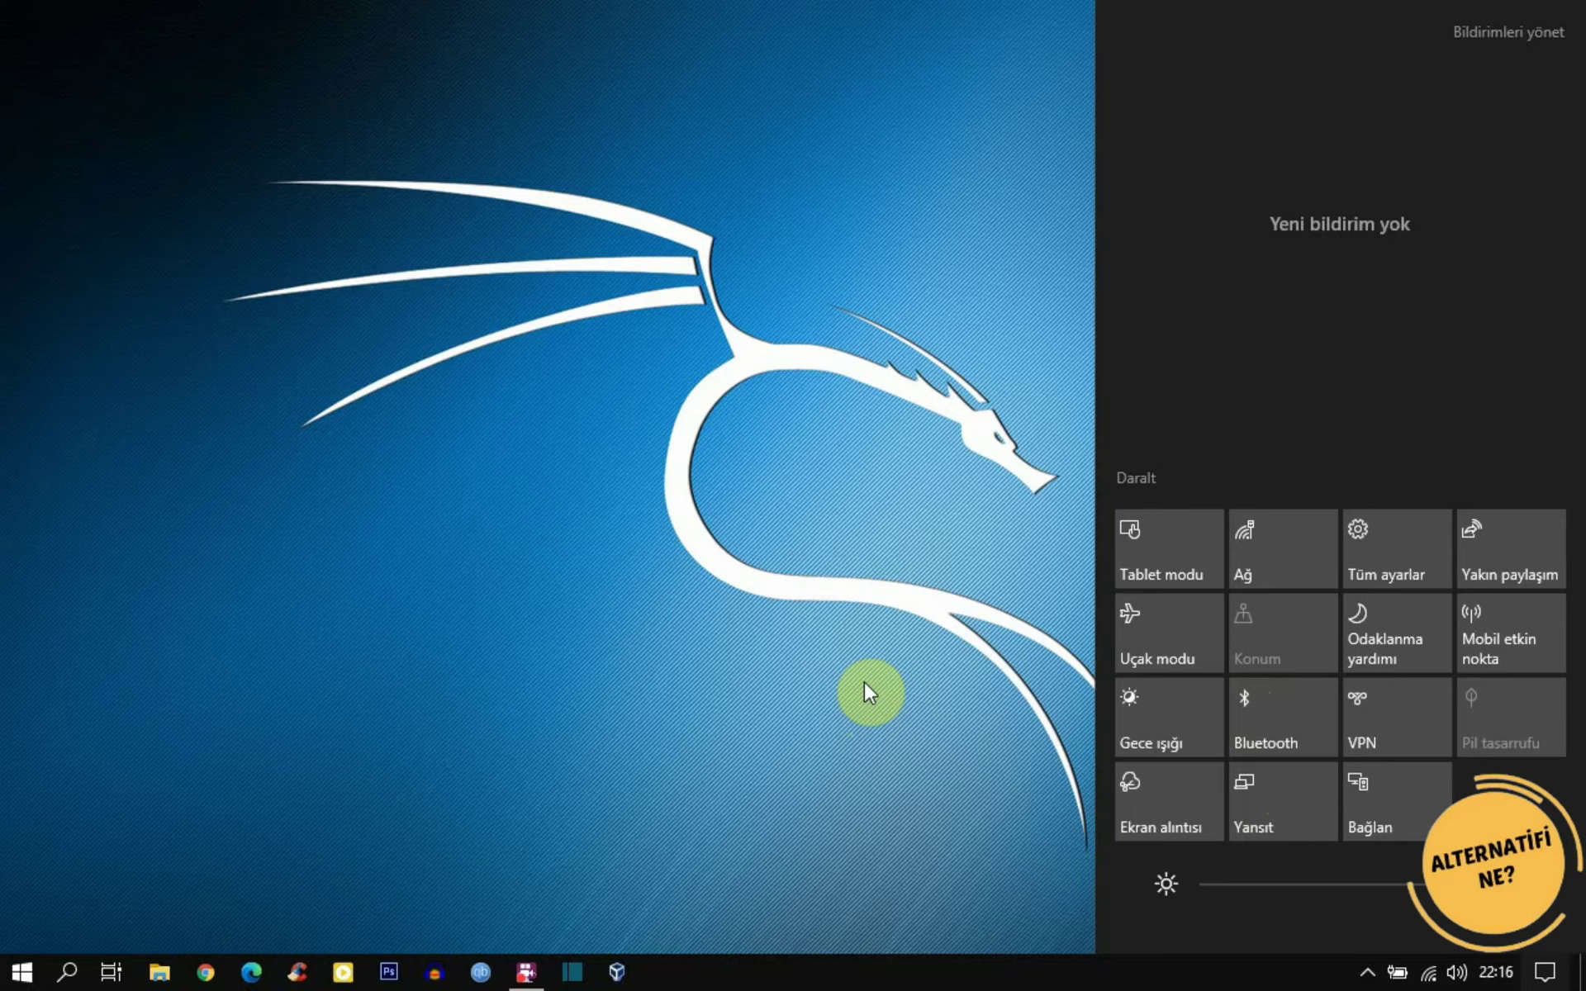
{"action": "left_click", "coordinate": [865, 685]}
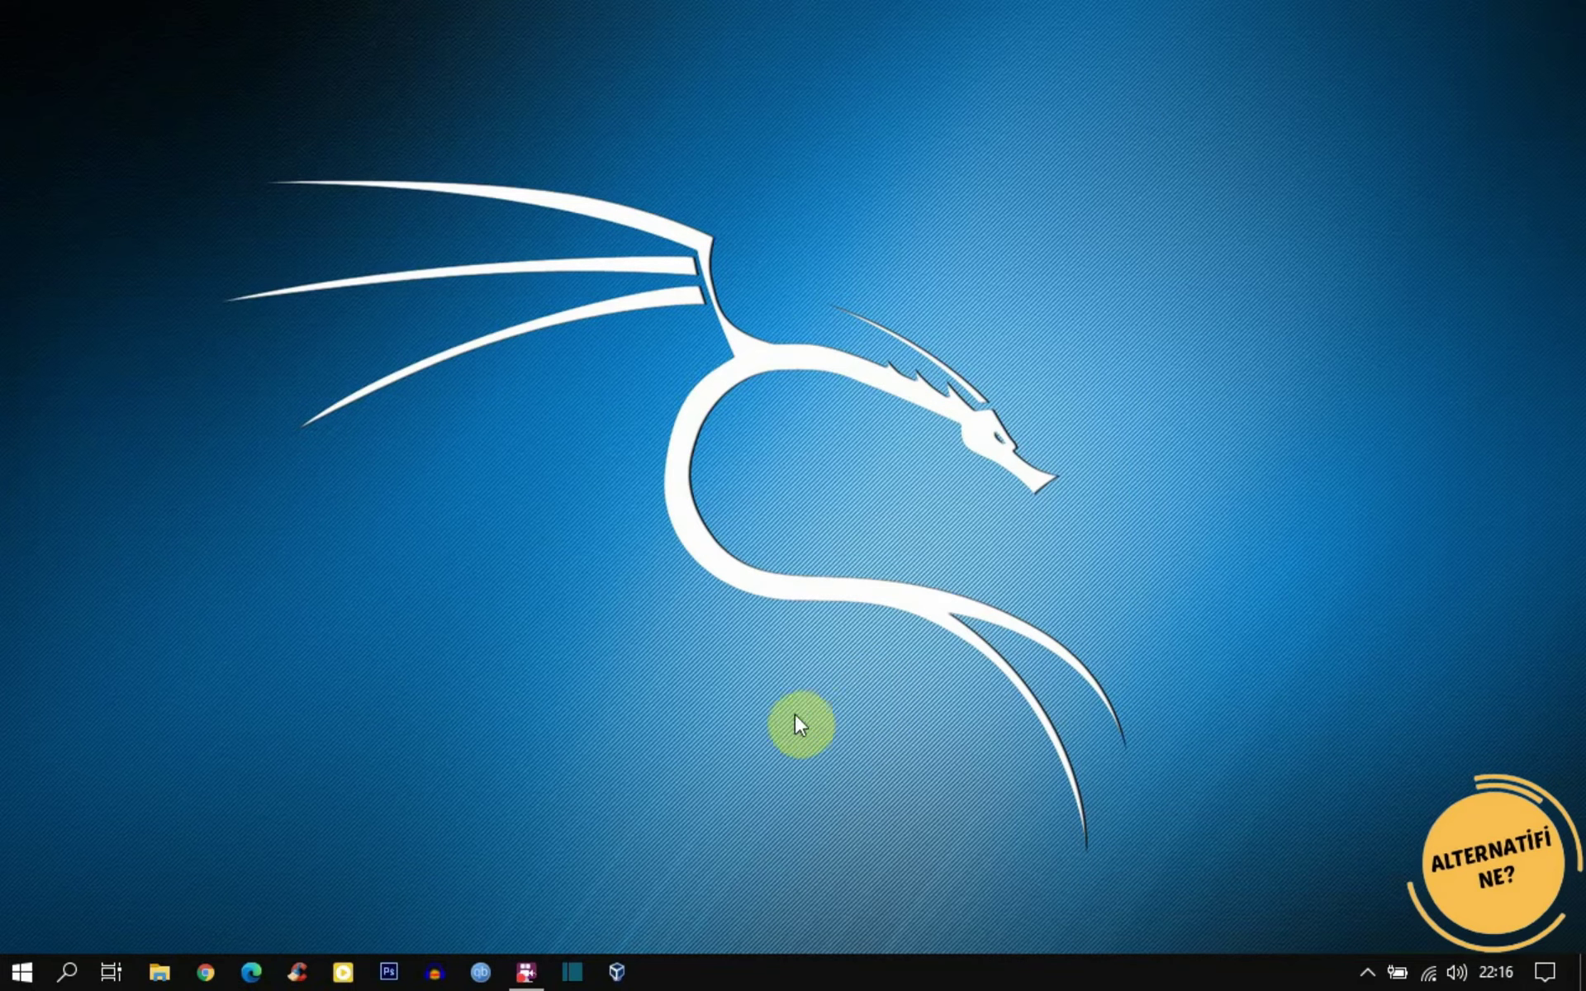
Open Windows Settings (Ayarlar) and go to the Gizlilik (Privacy) category
{"action": "right_click", "coordinate": [21, 973]}
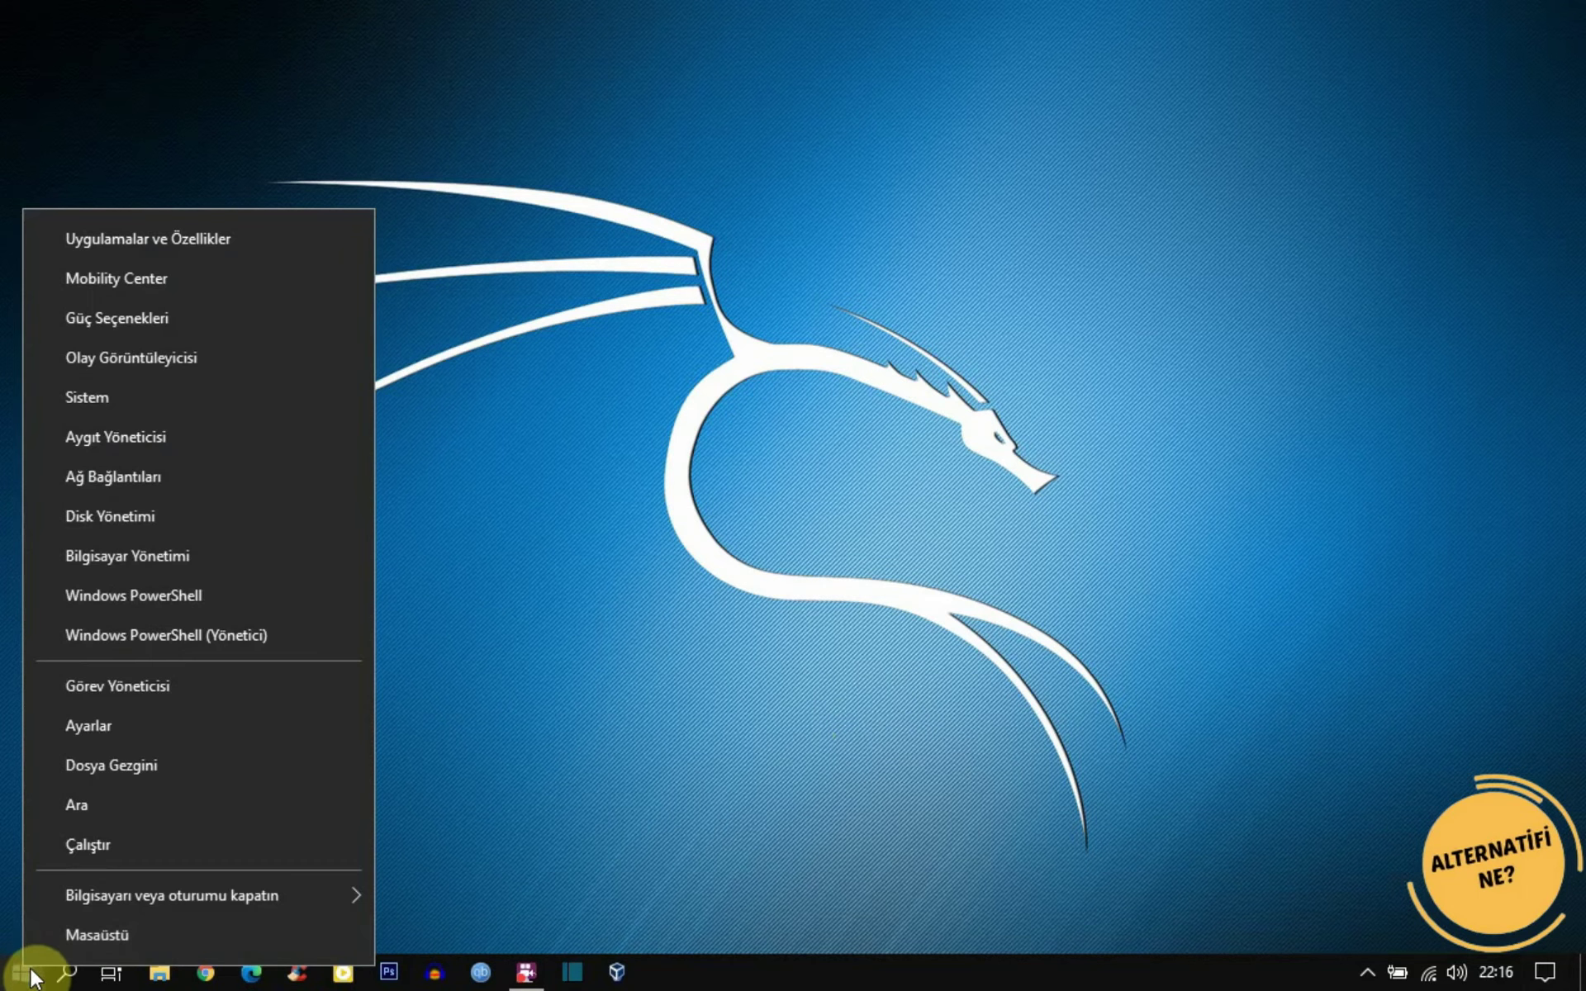
{"action": "left_click", "coordinate": [144, 740]}
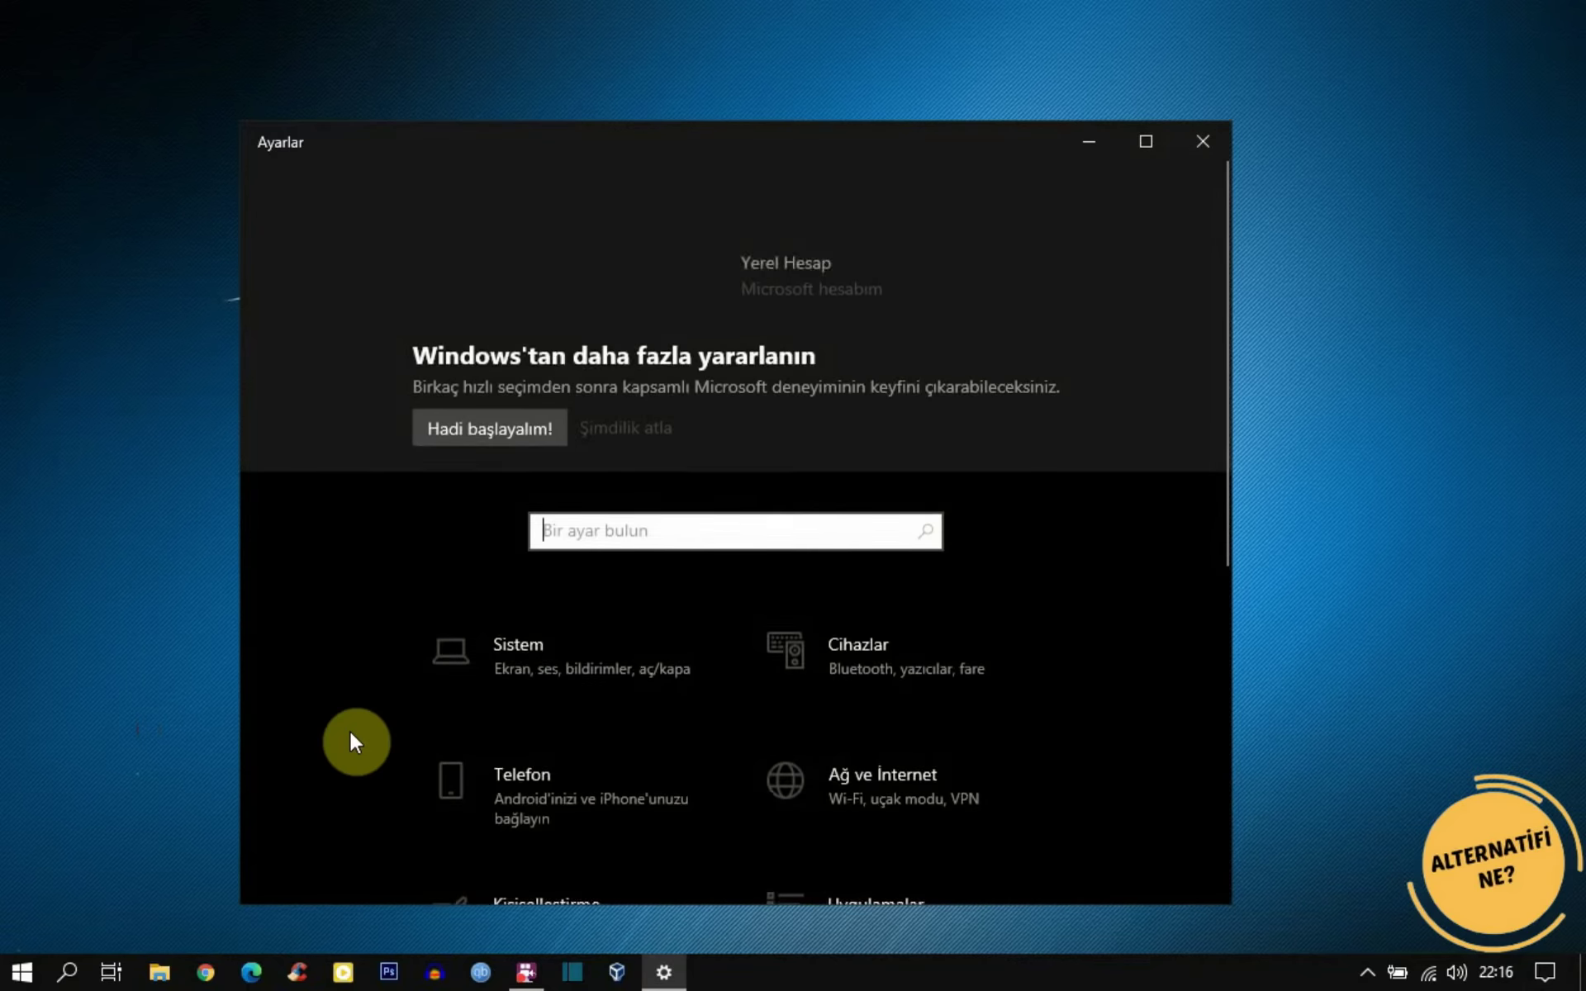
{"action": "scroll", "coordinate": [775, 557], "scroll_direction": "down", "scroll_amount": 5}
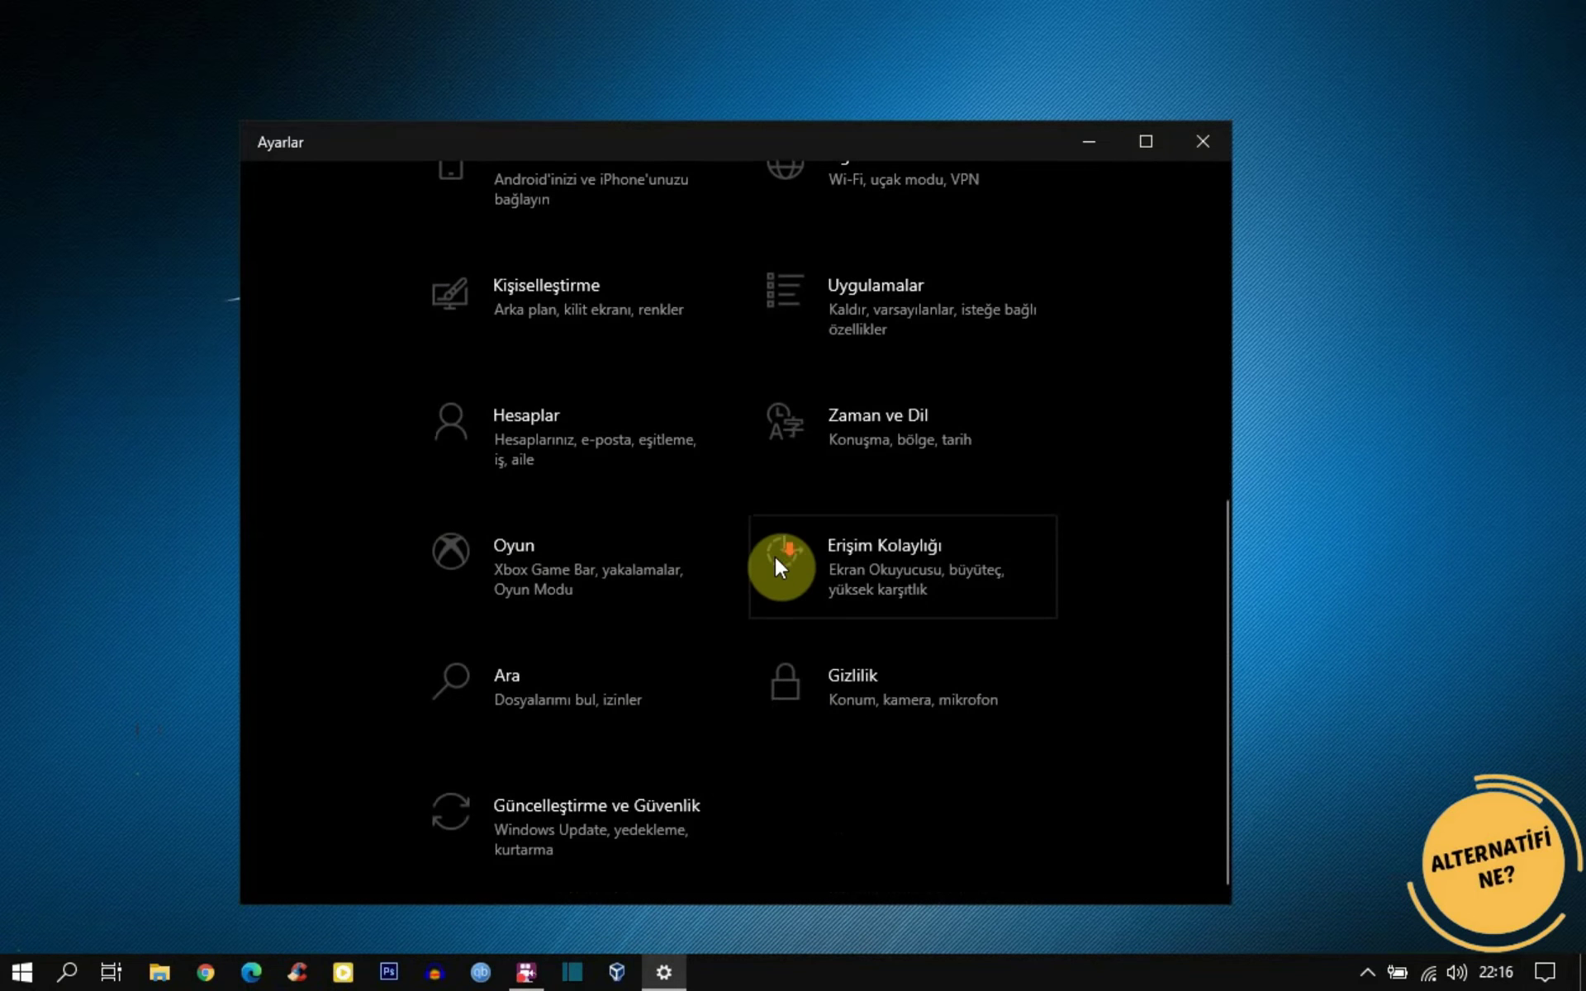
{"action": "left_click", "coordinate": [873, 666]}
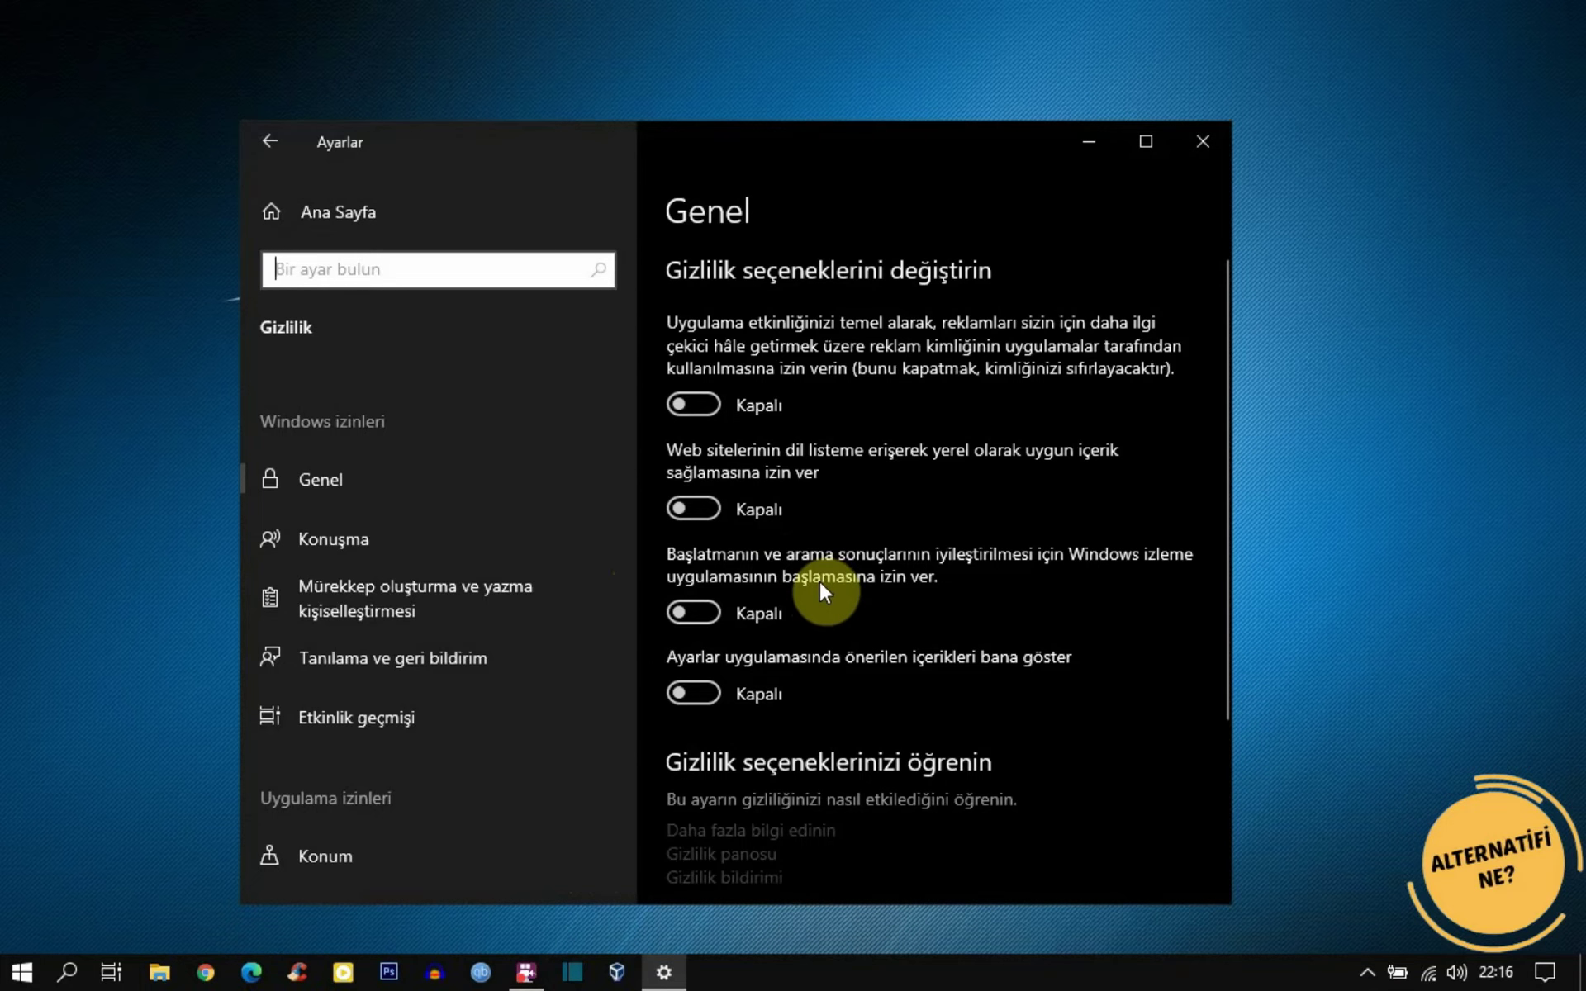
Open the Arka plan uygulamaları (background apps) page under the app permissions in the Gizlilik settings
{"action": "scroll", "coordinate": [401, 549], "scroll_direction": "down", "scroll_amount": 5}
{"action": "scroll", "coordinate": [406, 560], "scroll_direction": "down", "scroll_amount": 8}
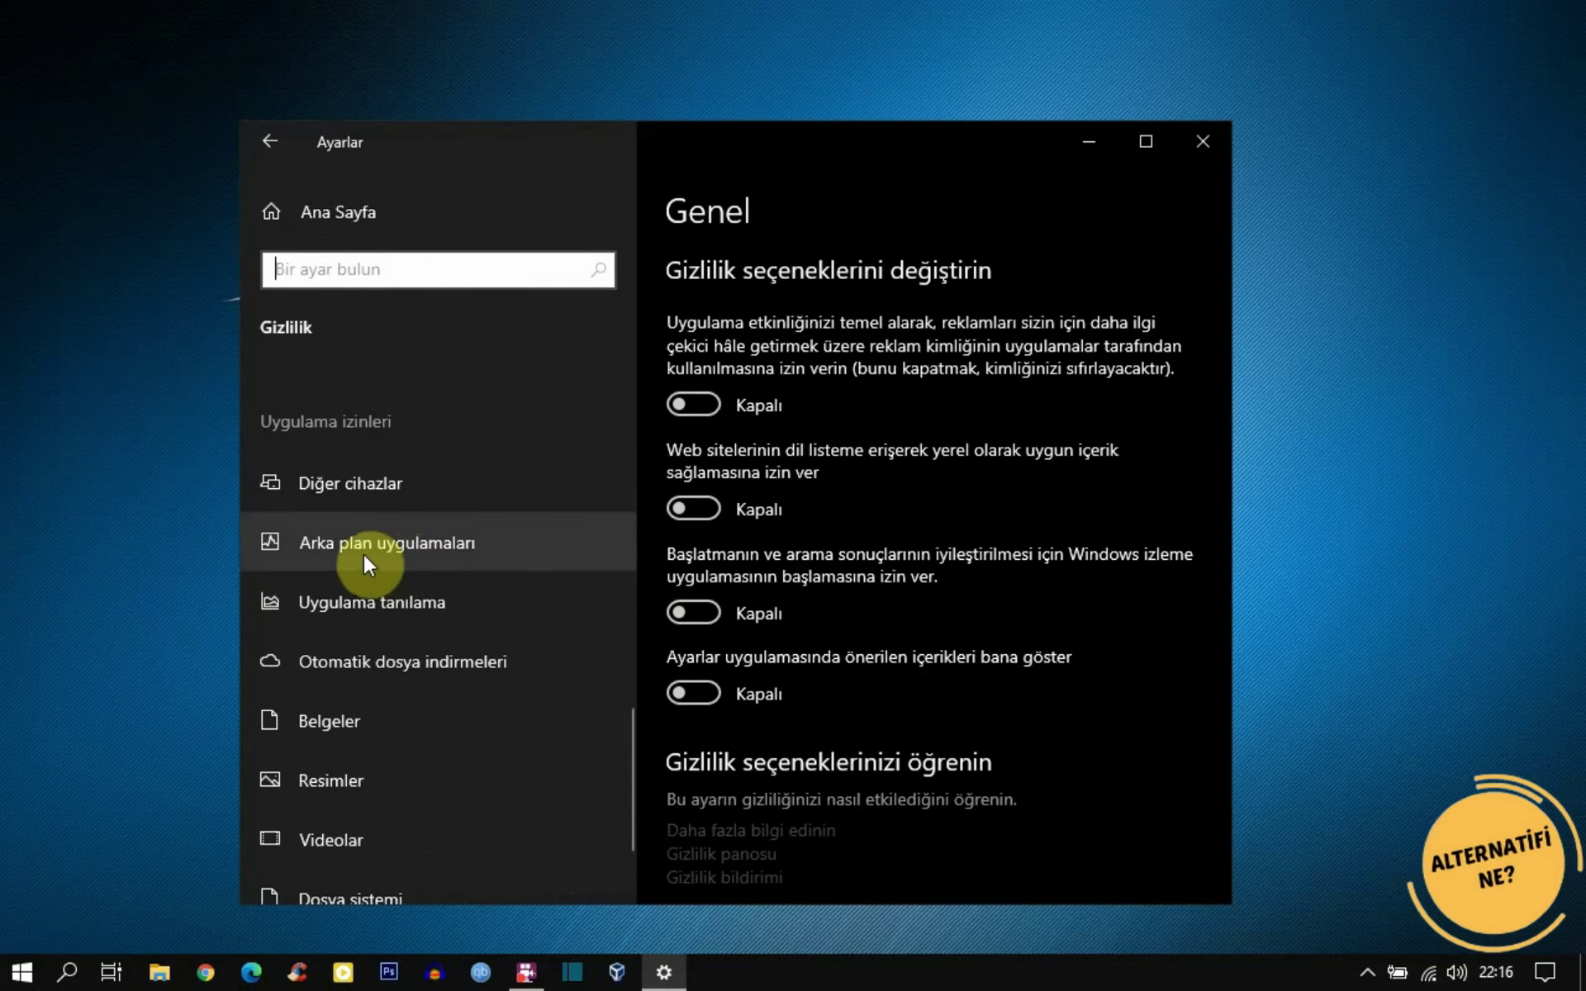
{"action": "left_click", "coordinate": [360, 545]}
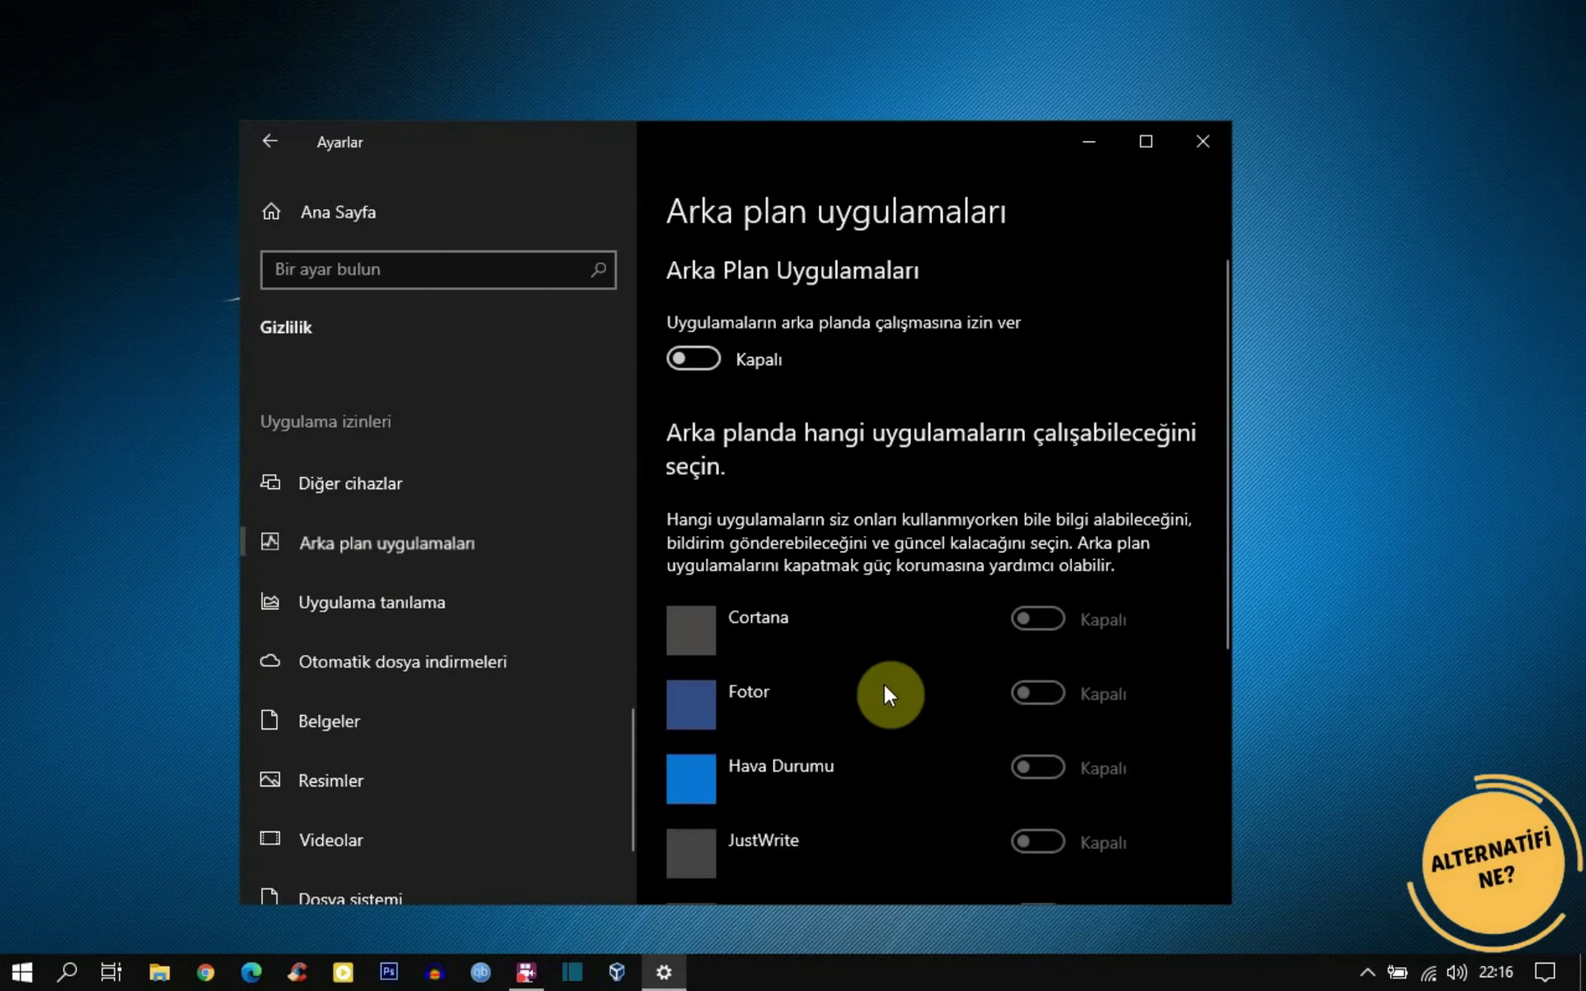
Switch the general permission for apps to run in the background on and back off
{"action": "left_click", "coordinate": [702, 358]}
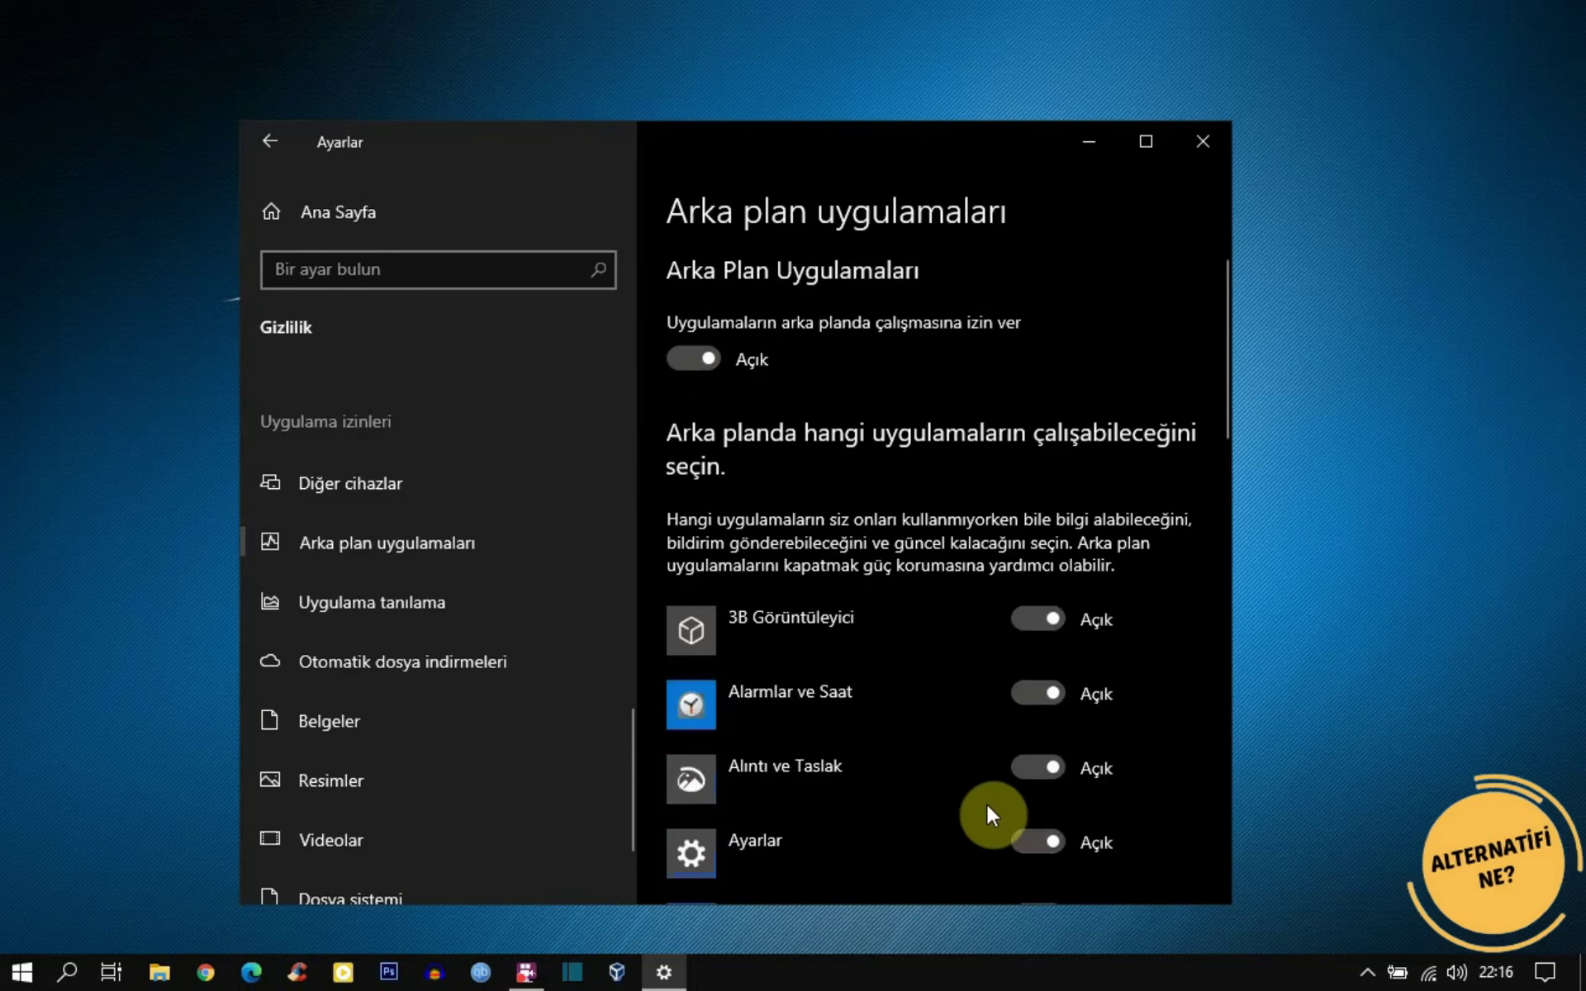
{"action": "left_click_drag", "start_coordinate": [1228, 366], "coordinate": [1221, 331]}
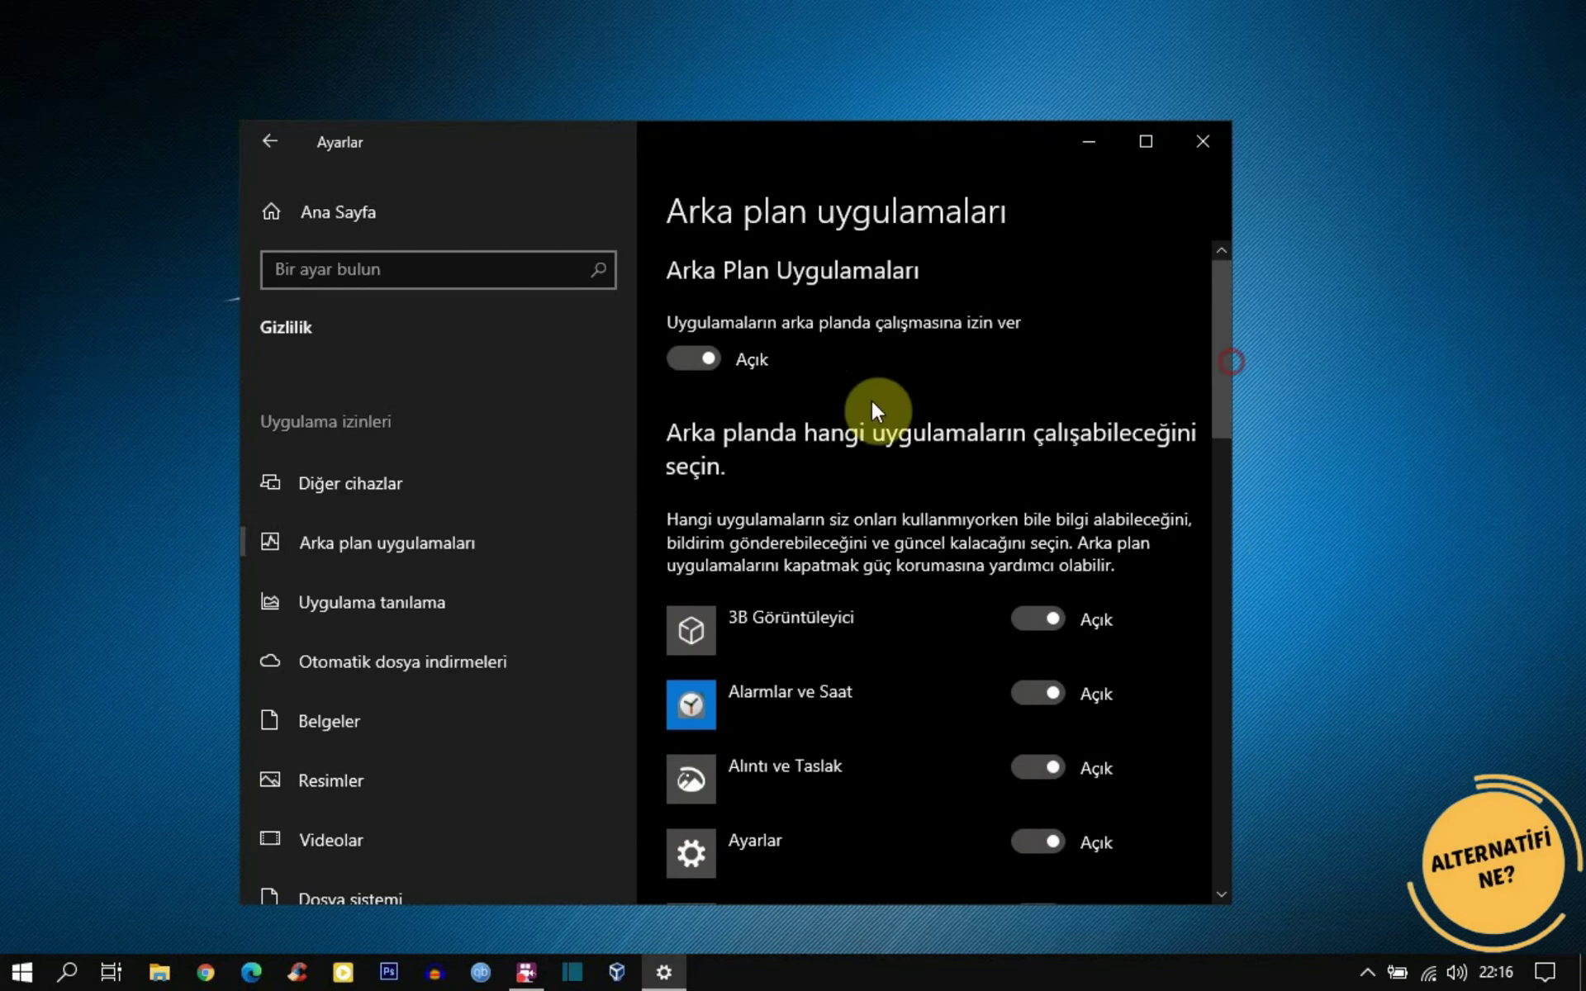
{"action": "left_click", "coordinate": [697, 359]}
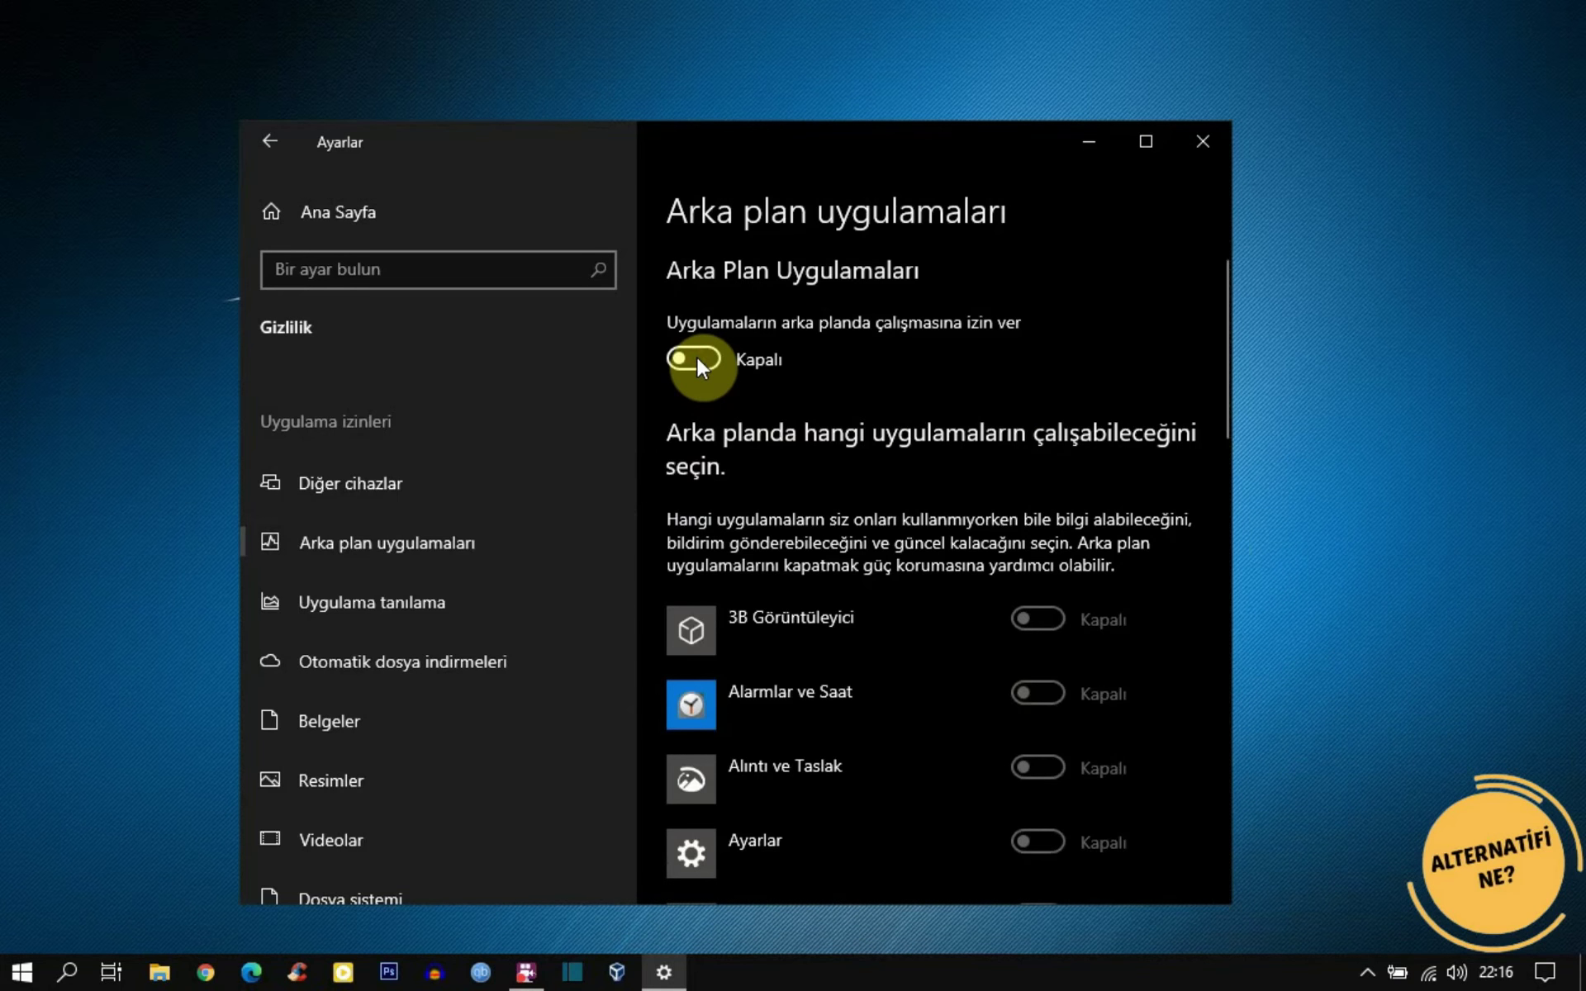
Allow background apps again and switch off 3B Görüntüleyici, Alarmlar ve Saat and Alıntı ve Taslak individually
{"action": "left_click", "coordinate": [697, 359]}
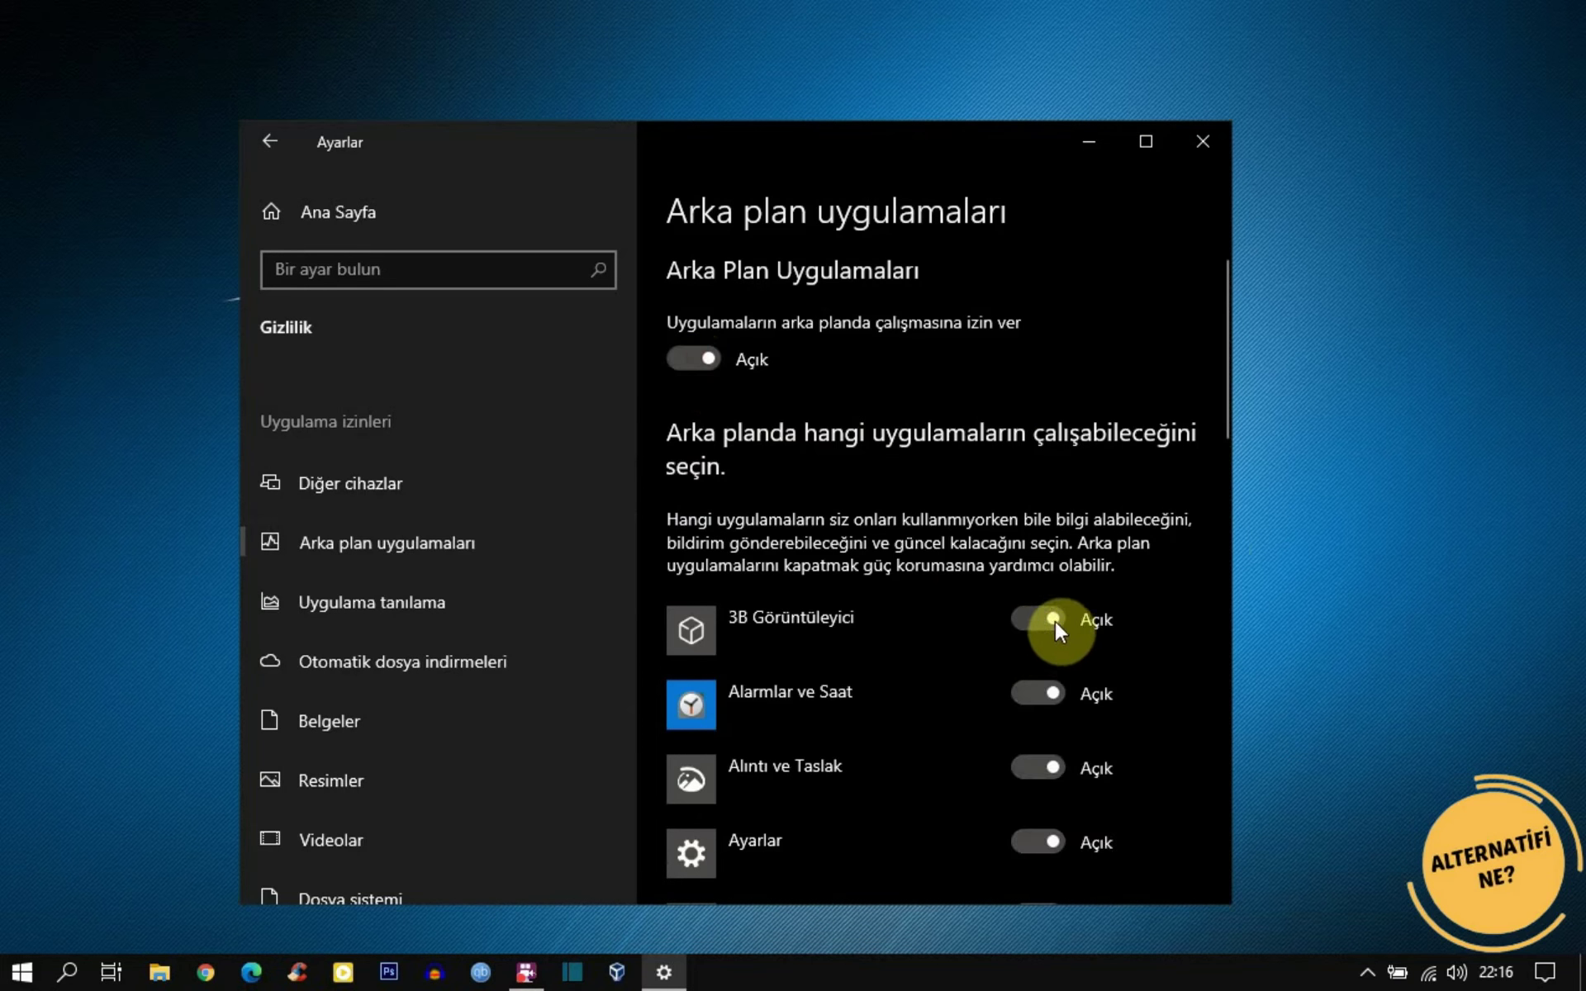
{"action": "left_click", "coordinate": [1035, 694]}
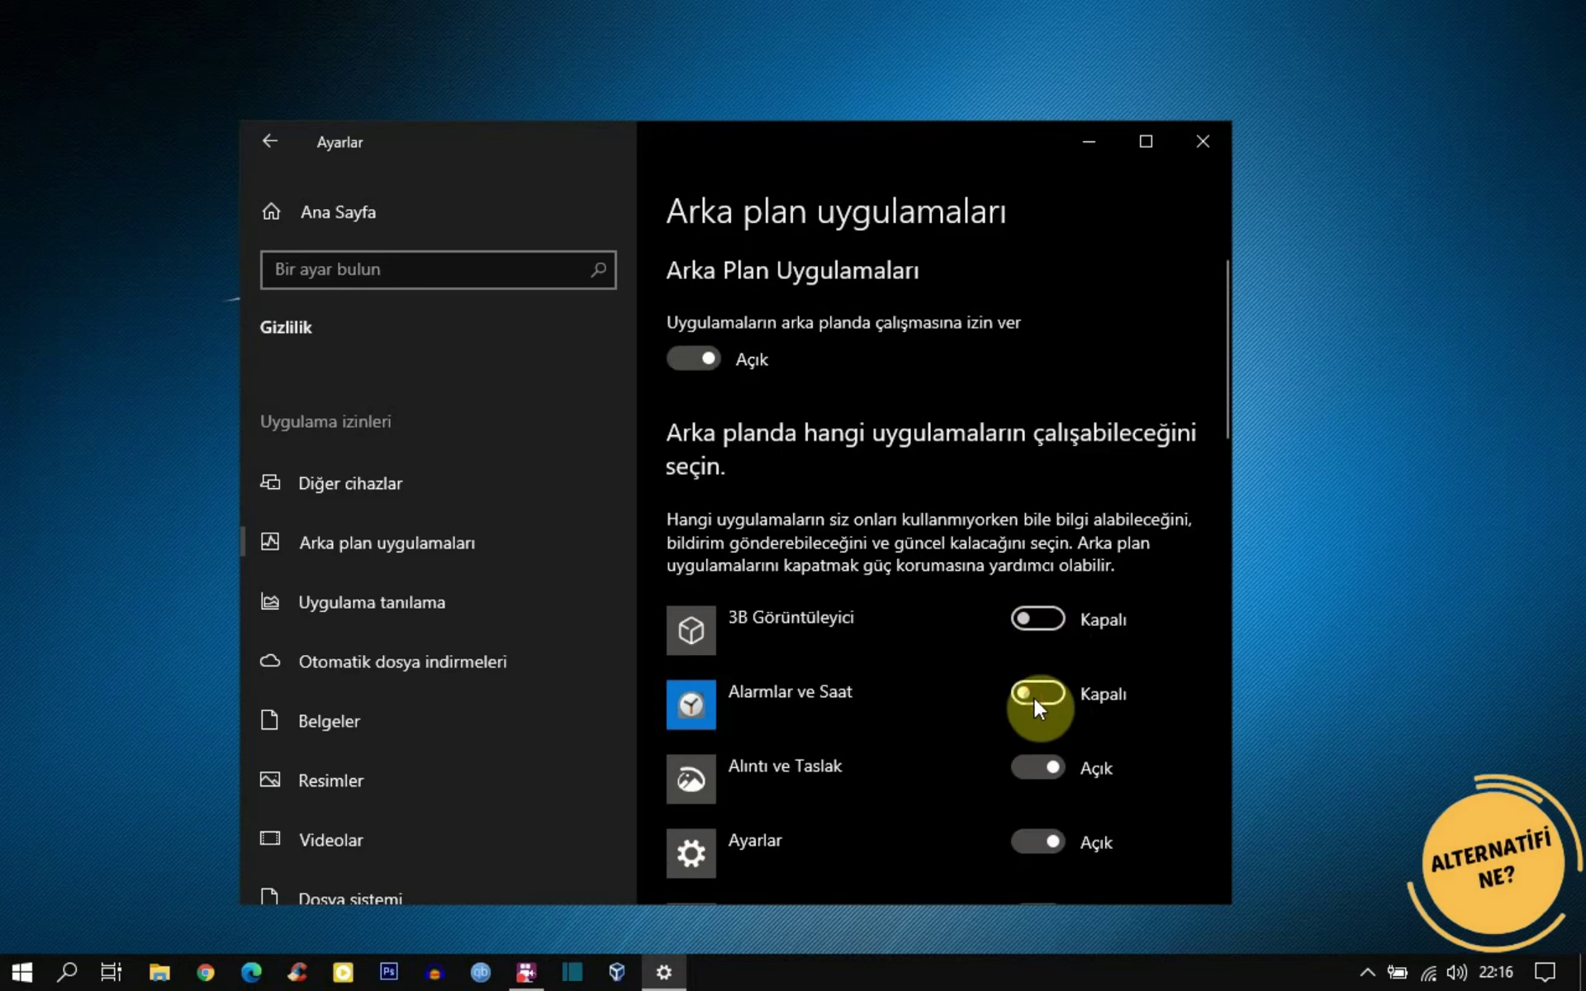
{"action": "left_click", "coordinate": [1035, 767]}
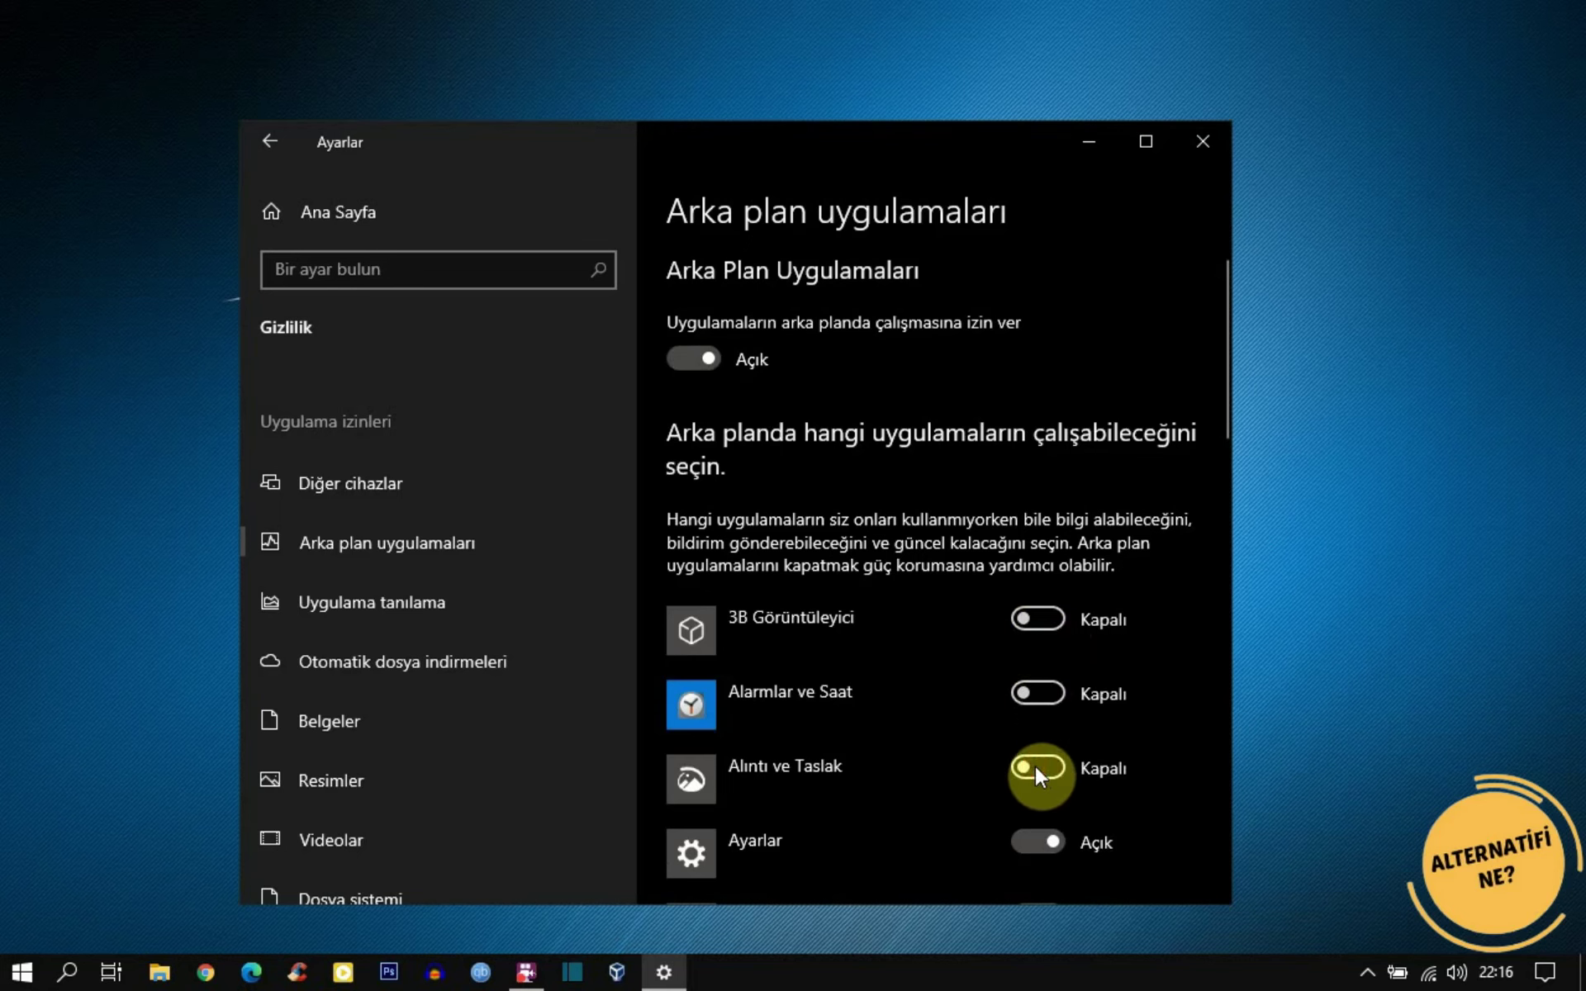
Switch background access back on for Alıntı ve Taslak, Alarmlar ve Saat and 3B Görüntüleyici
{"action": "left_click", "coordinate": [1040, 767]}
{"action": "left_click", "coordinate": [1041, 688]}
{"action": "left_click", "coordinate": [1039, 619]}
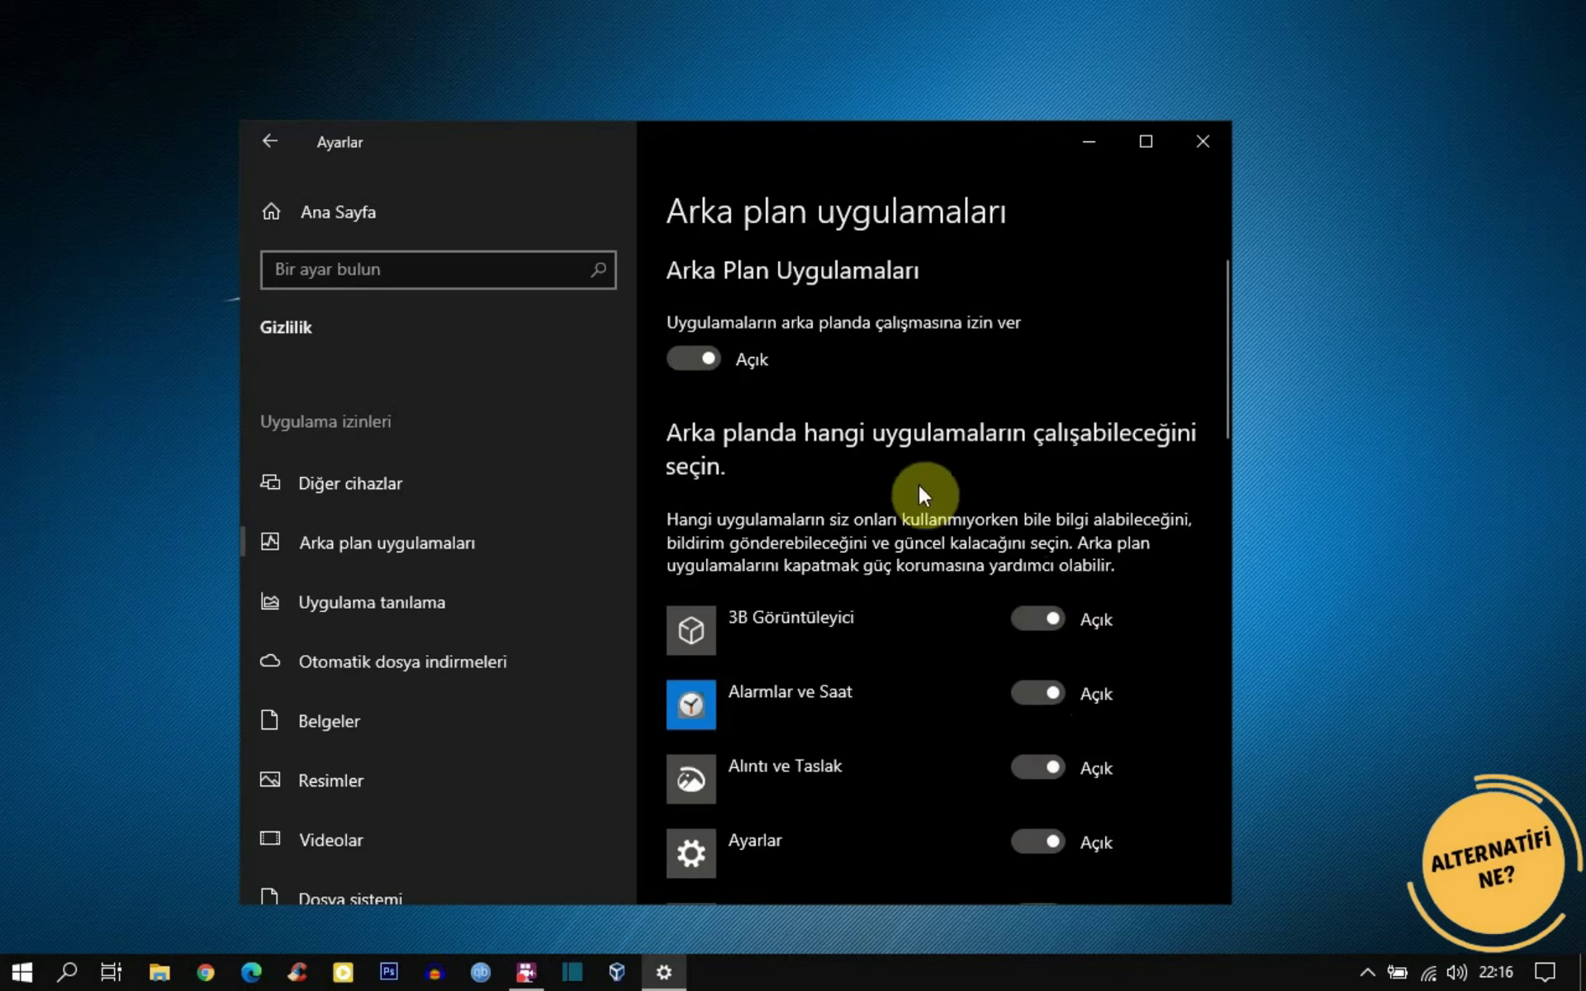
Turn off the general permission for apps to run in the background and close the Settings window
{"action": "left_click", "coordinate": [694, 357]}
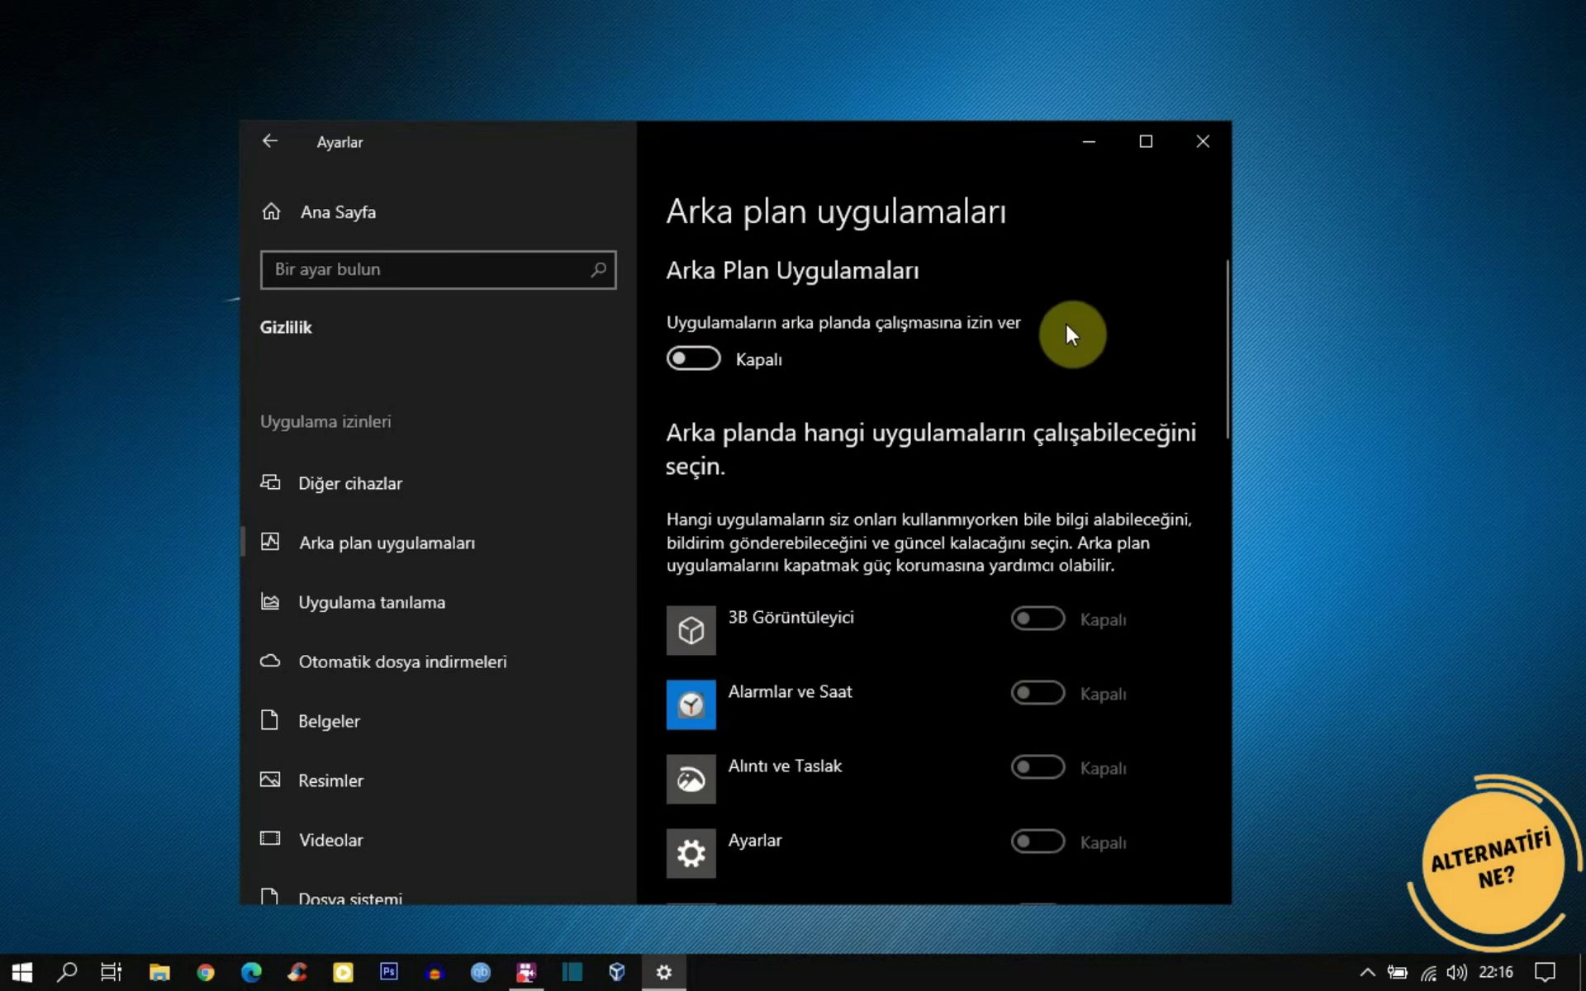
{"action": "left_click", "coordinate": [1199, 144]}
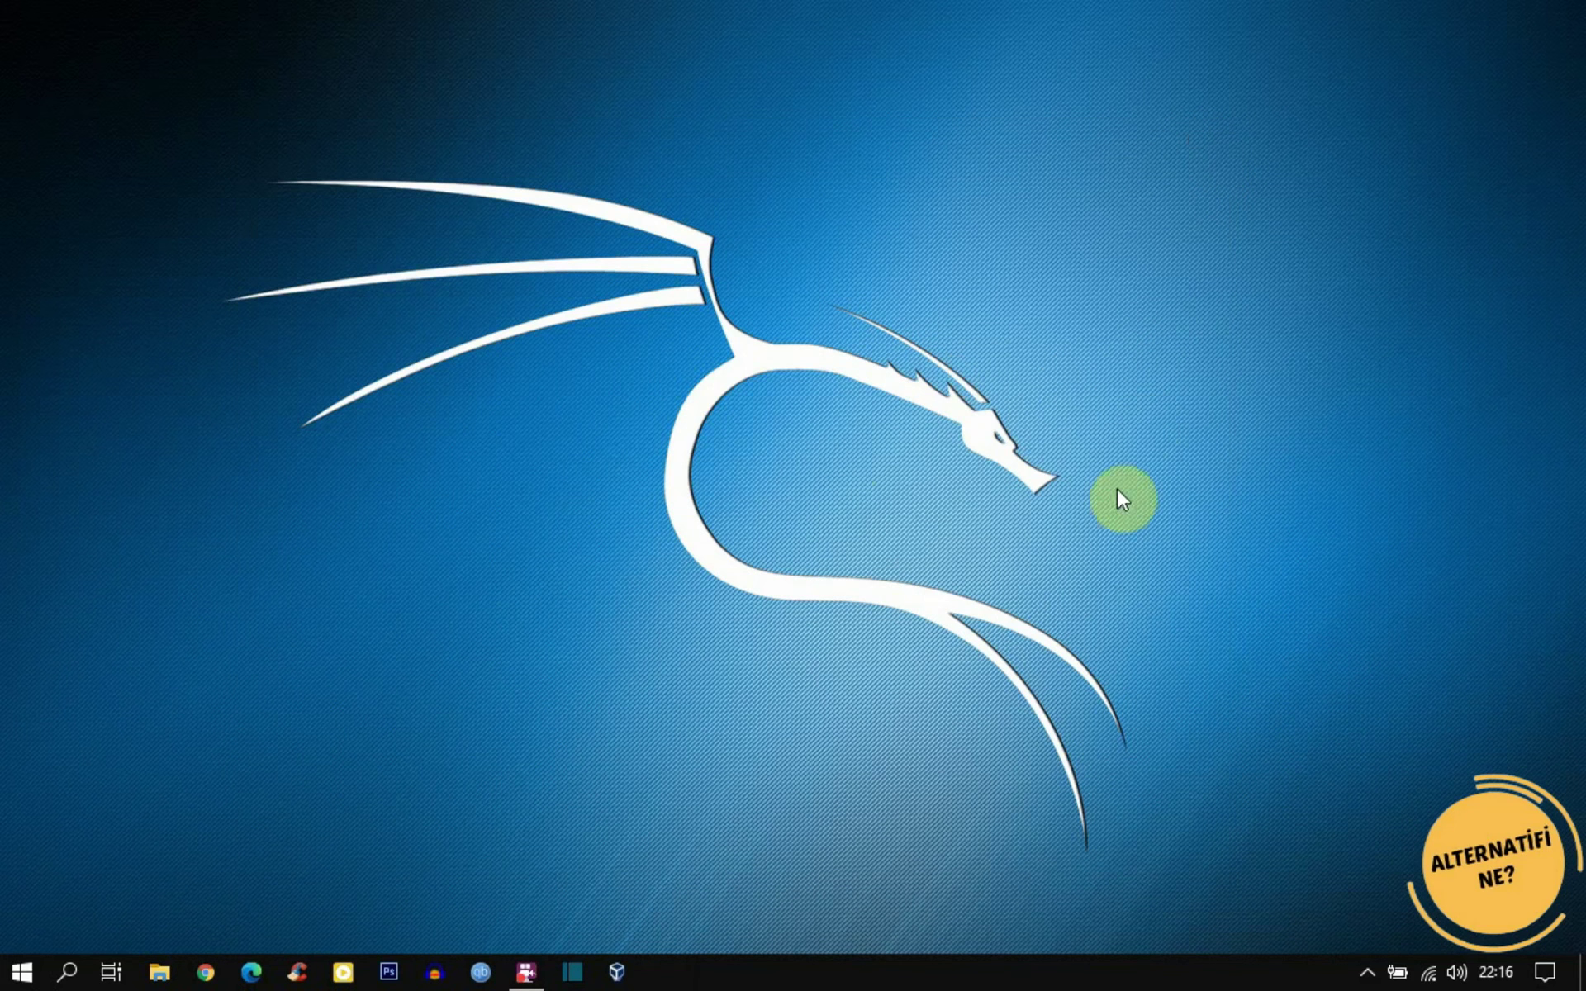